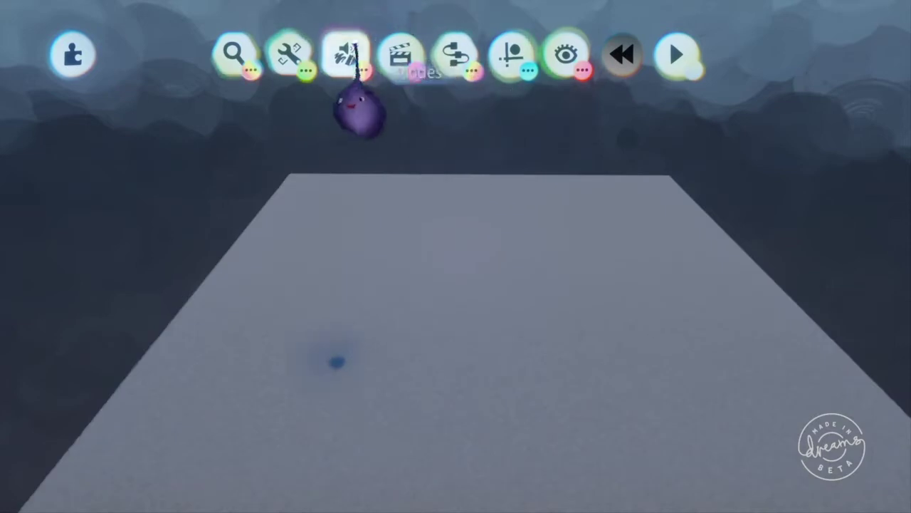
Enter Sculpt Mode and choose white from the greys as the sculpting colour.
click(344, 56)
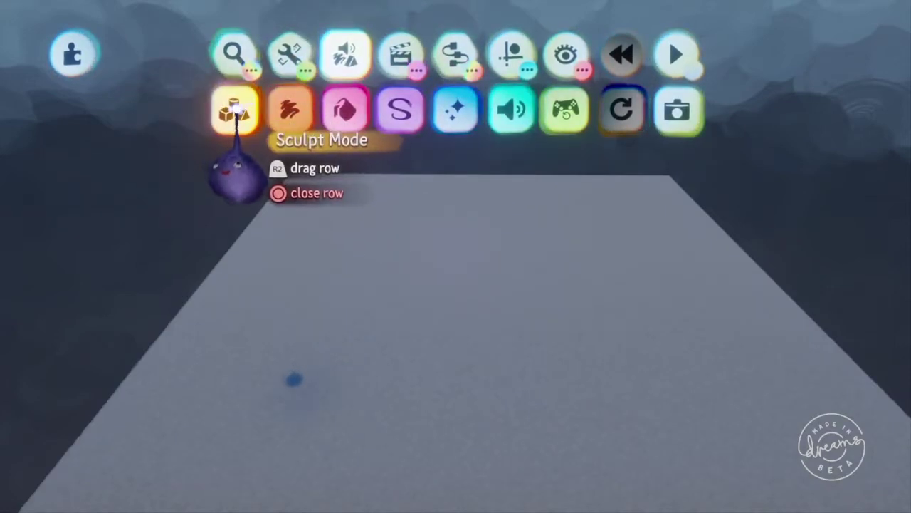
click(234, 106)
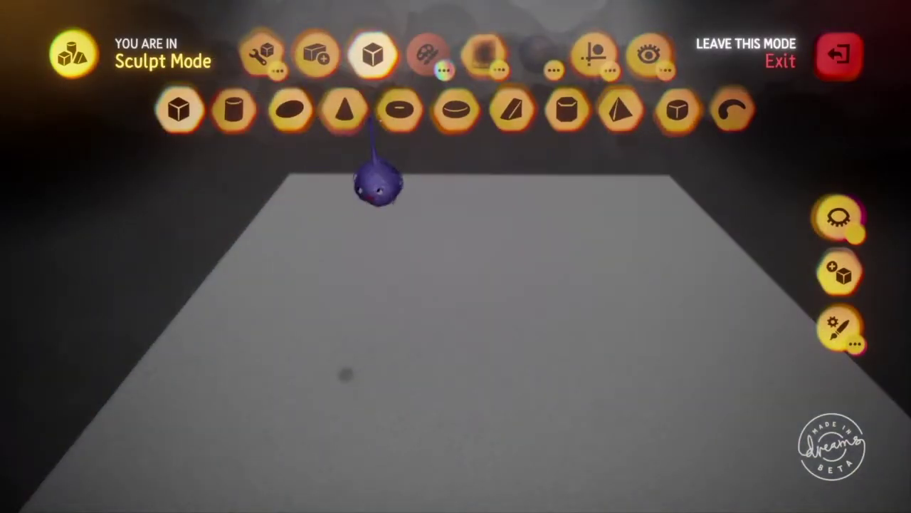
click(426, 53)
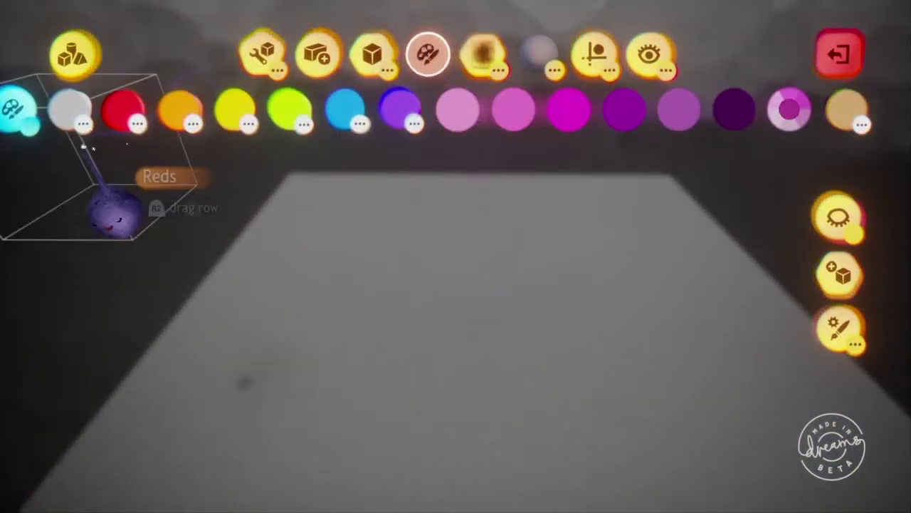
click(74, 114)
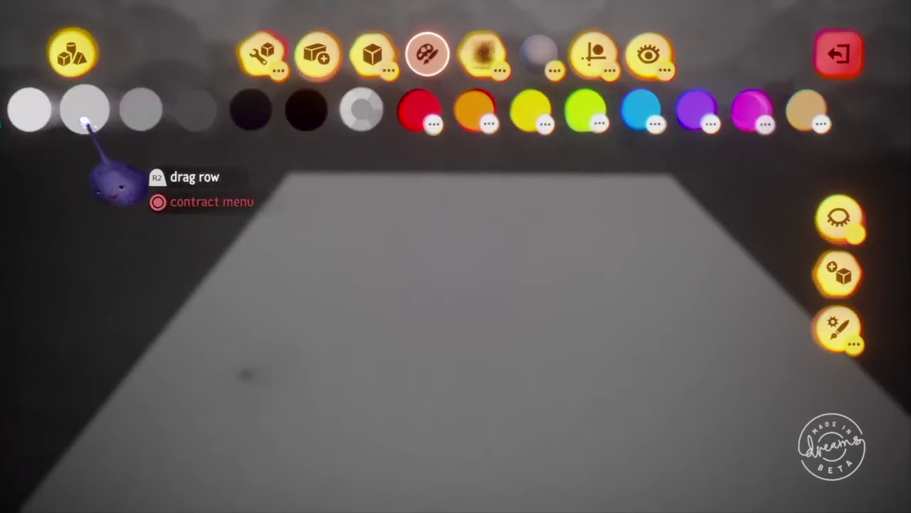
click(37, 109)
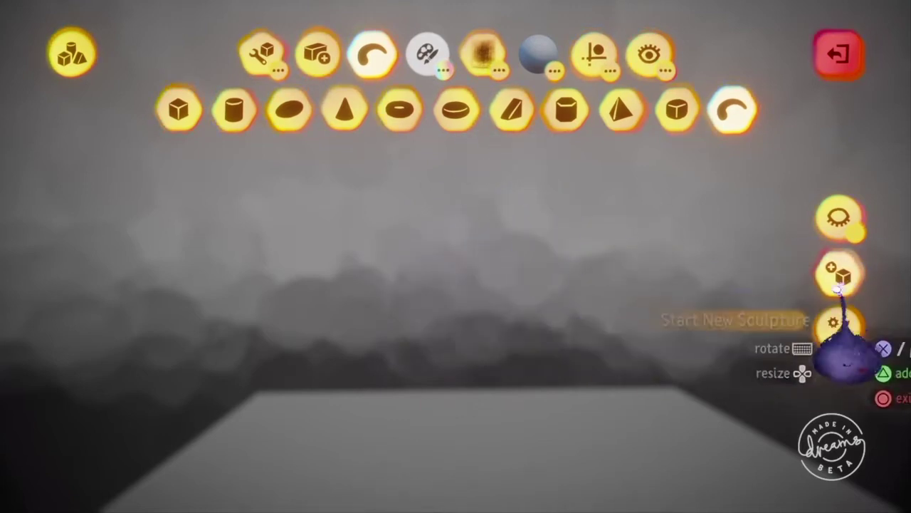
Edit the curve shape in the shape editor, stretching it into a long tube and bending one end.
click(845, 326)
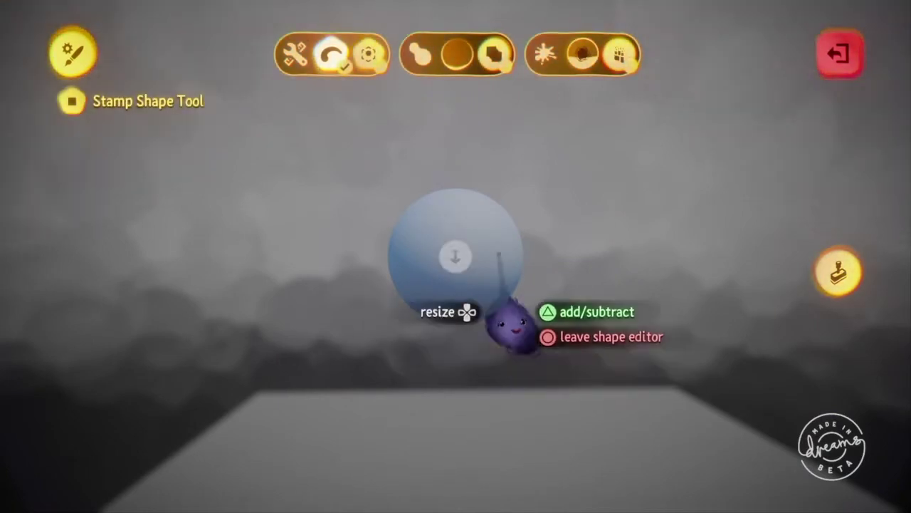
drag(554, 344, 742, 325)
scroll(654, 242, down, 5)
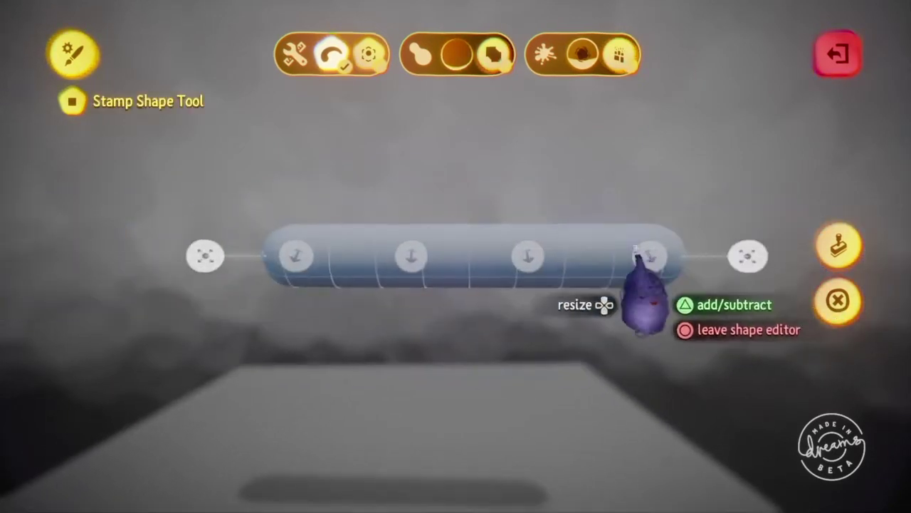
middle_drag(573, 251, 574, 266)
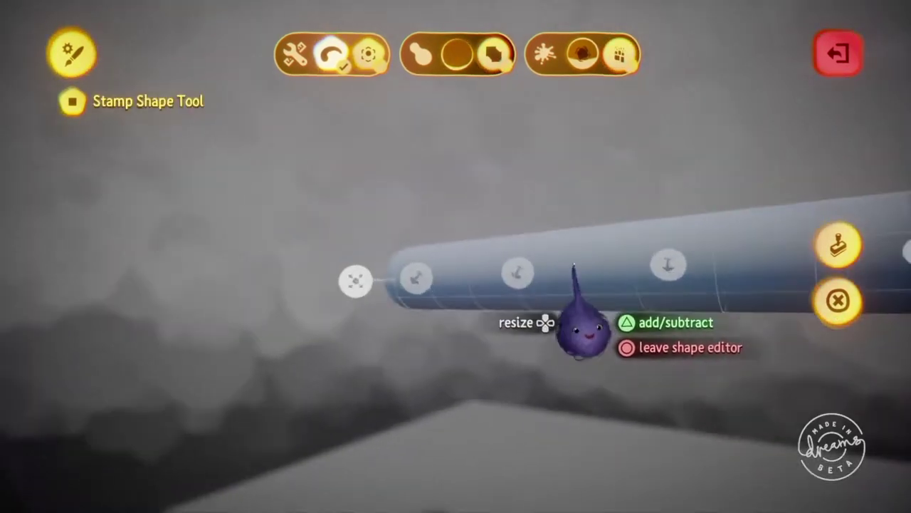
scroll(555, 281, down, 3)
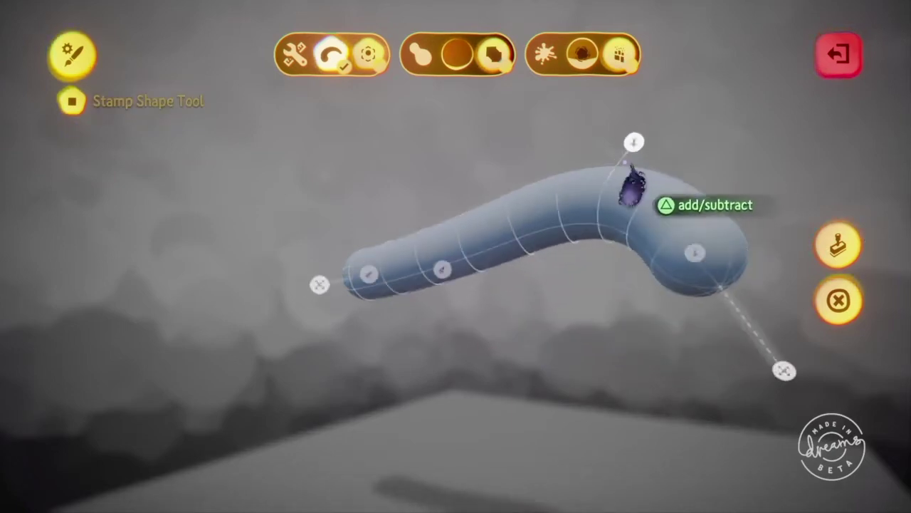
middle_drag(630, 168, 536, 281)
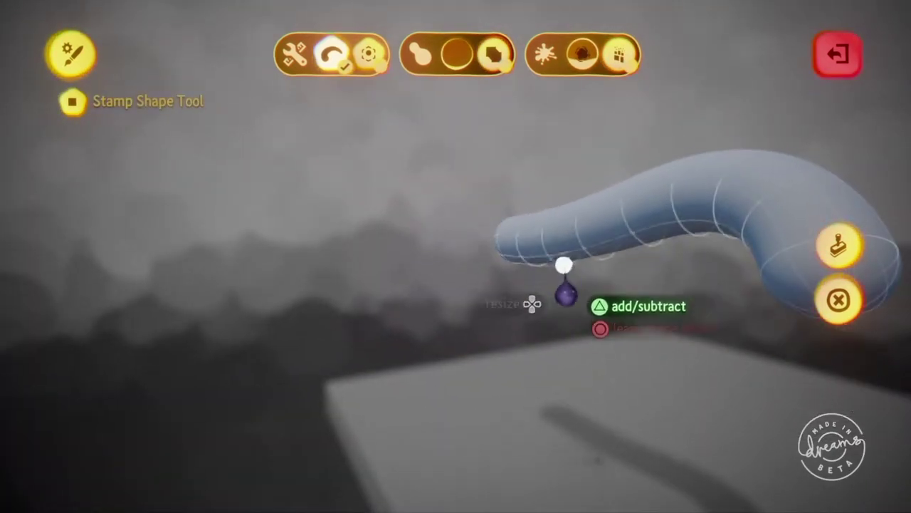
Bend the other end of the tube the opposite way to form an S-shaped curve.
drag(533, 351, 519, 400)
middle_drag(513, 407, 487, 395)
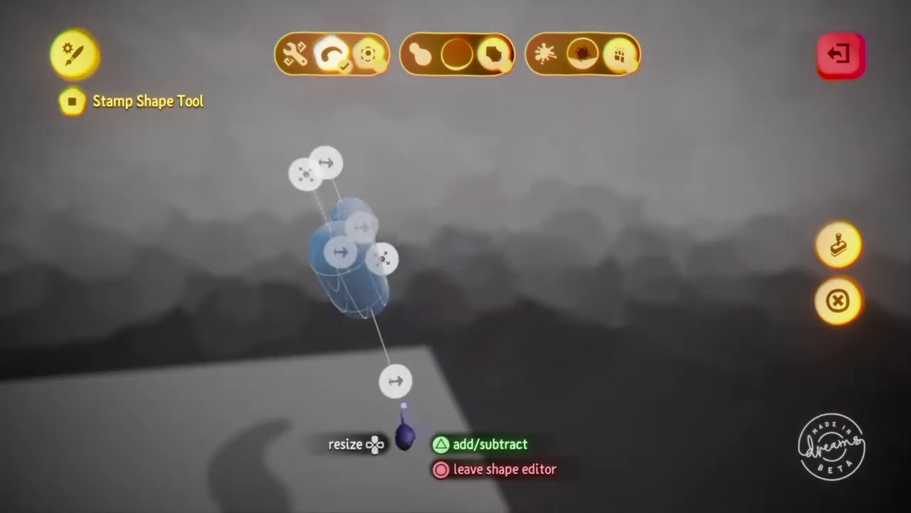
middle_drag(403, 412, 464, 329)
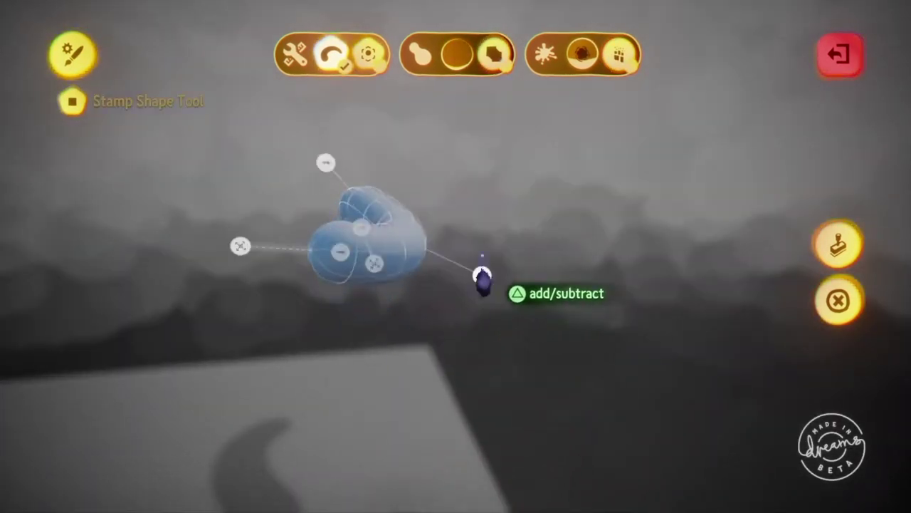
mouse_move(483, 274)
middle_down()
mouse_move(524, 292)
mouse_move(514, 202)
mouse_move(503, 235)
mouse_move(565, 270)
mouse_move(576, 260)
mouse_move(569, 254)
mouse_move(559, 268)
mouse_move(554, 221)
middle_up()
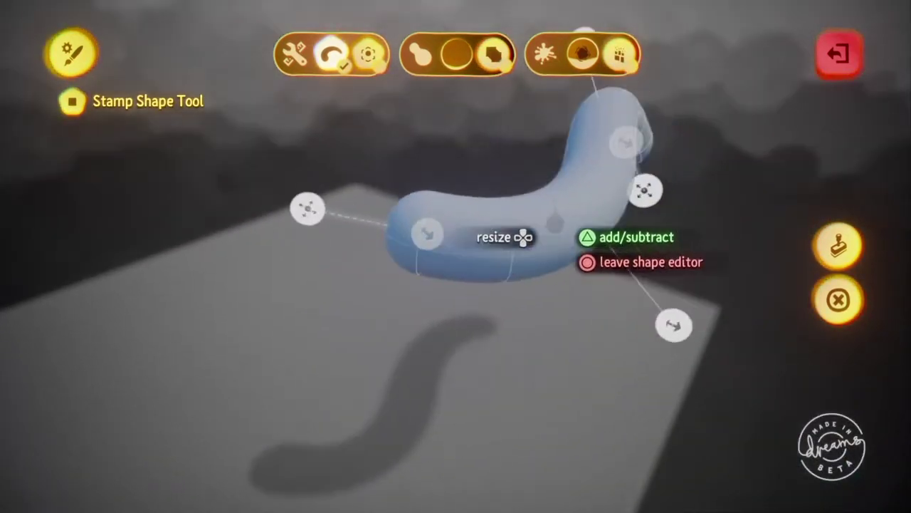
mouse_move(630, 156)
middle_down()
mouse_move(591, 230)
mouse_move(553, 206)
middle_up()
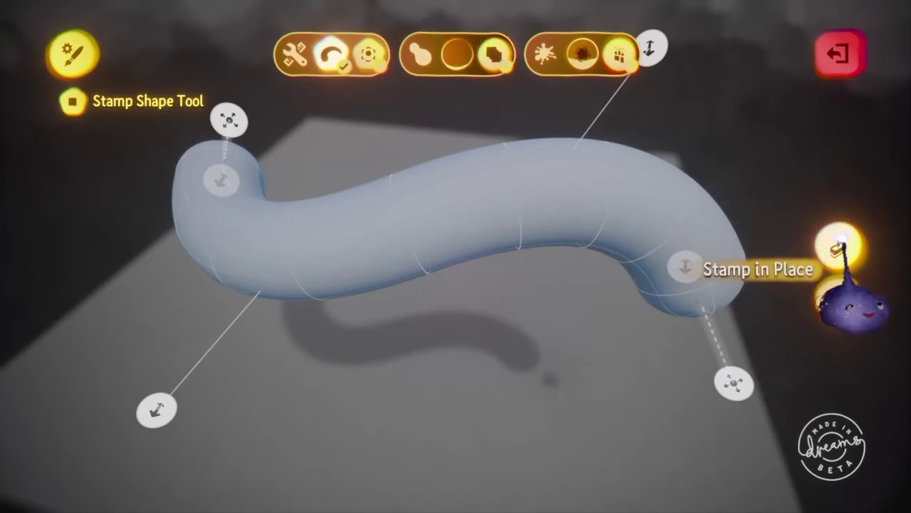
Stamp the S-shaped tube in place above the floor and leave Sculpt Mode.
click(843, 241)
middle_drag(93, 209, 179, 280)
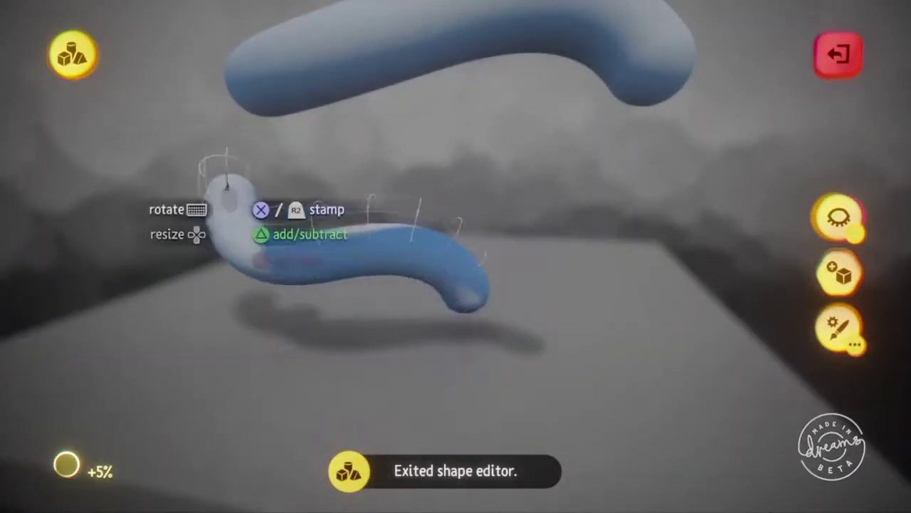
key(Escape)
mouse_move(225, 152)
middle_down()
mouse_move(332, 84)
mouse_move(411, 238)
middle_up()
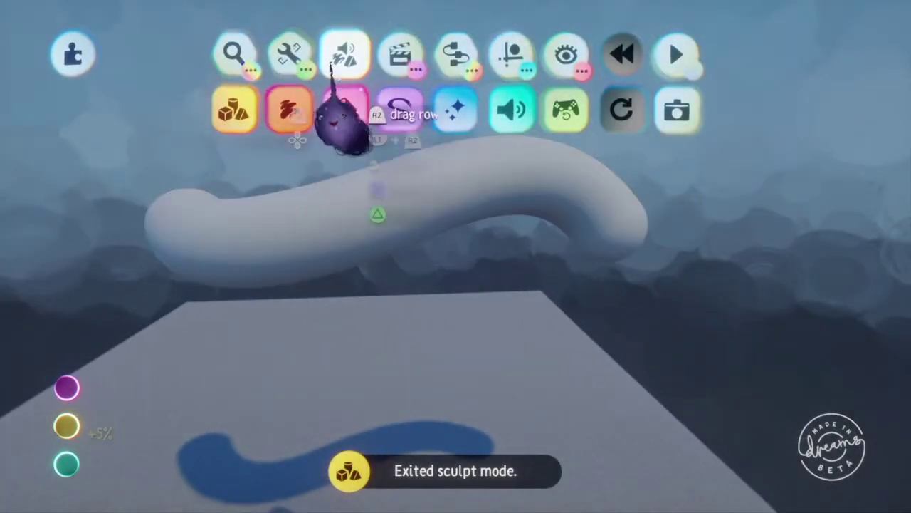
click(290, 55)
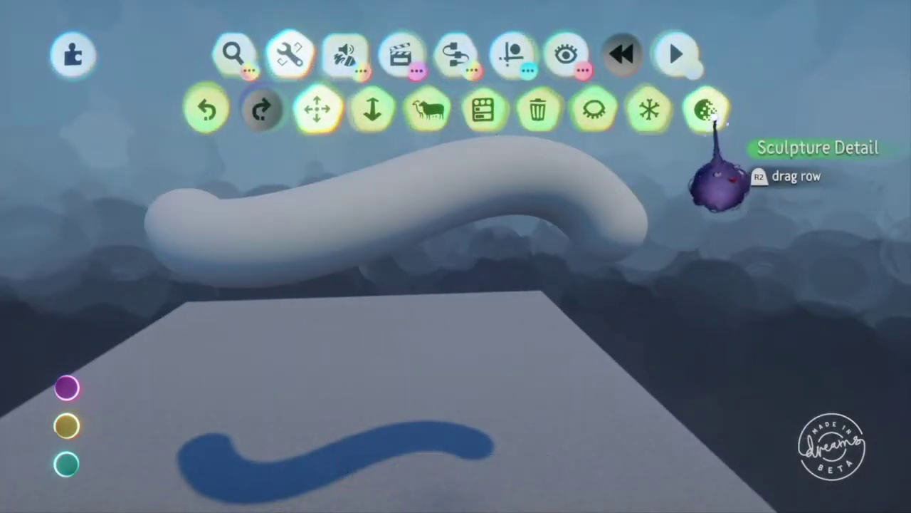
scroll(549, 159, up, 3)
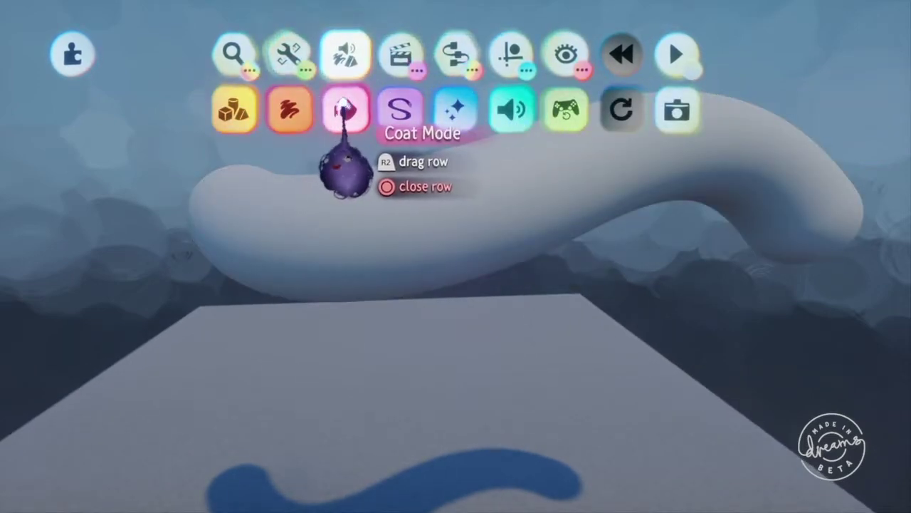
click(343, 106)
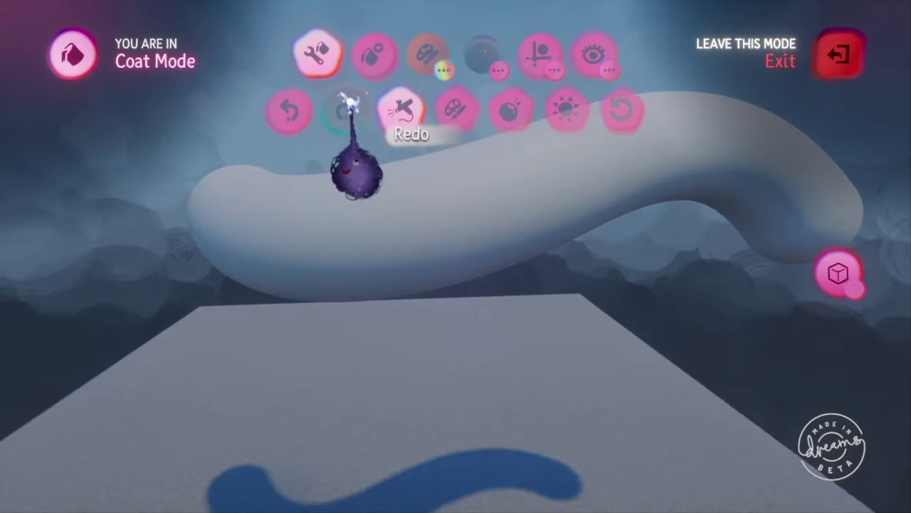
click(348, 106)
Apply the Circle fleck to the S-shaped sculpture in Style Mode and leave the mode.
click(399, 110)
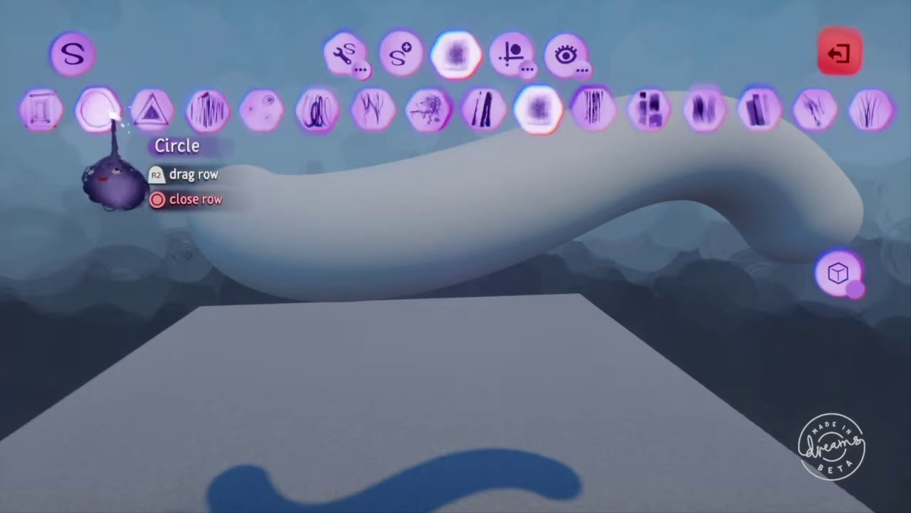
click(100, 112)
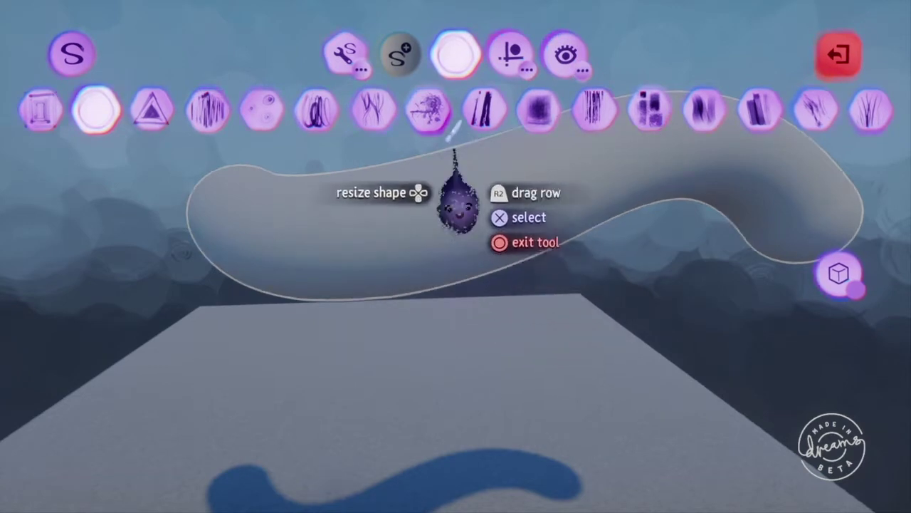
key(Escape)
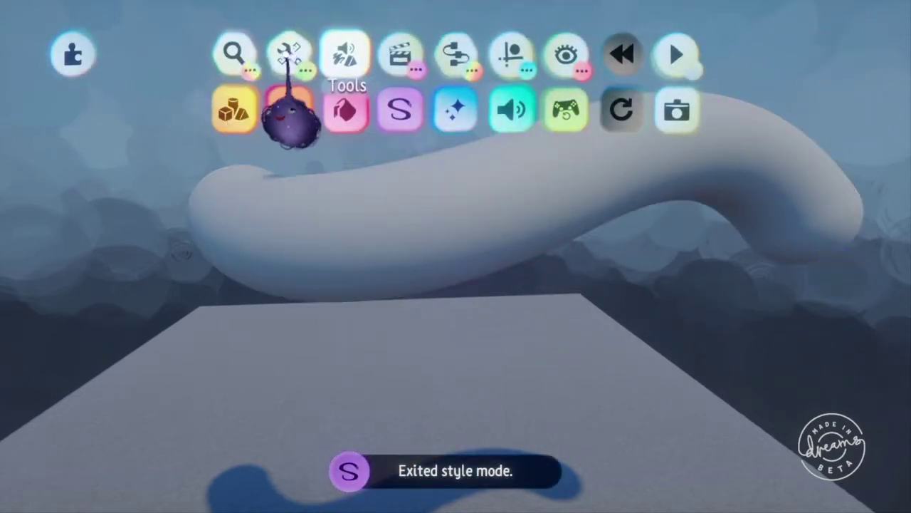
Reduce the S-shaped sculpture with the Sculpture Detail tool until it breaks up into rough, cloudy flecks, and exit the tool.
click(296, 61)
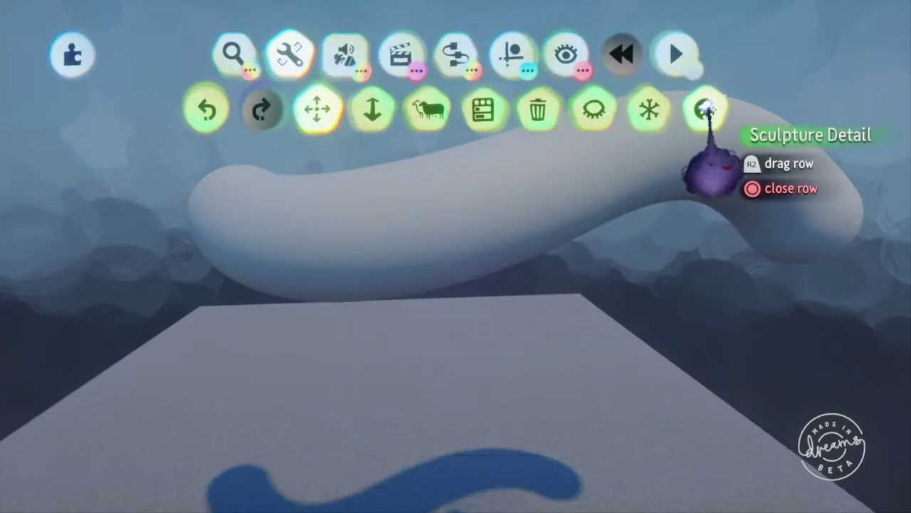
click(705, 108)
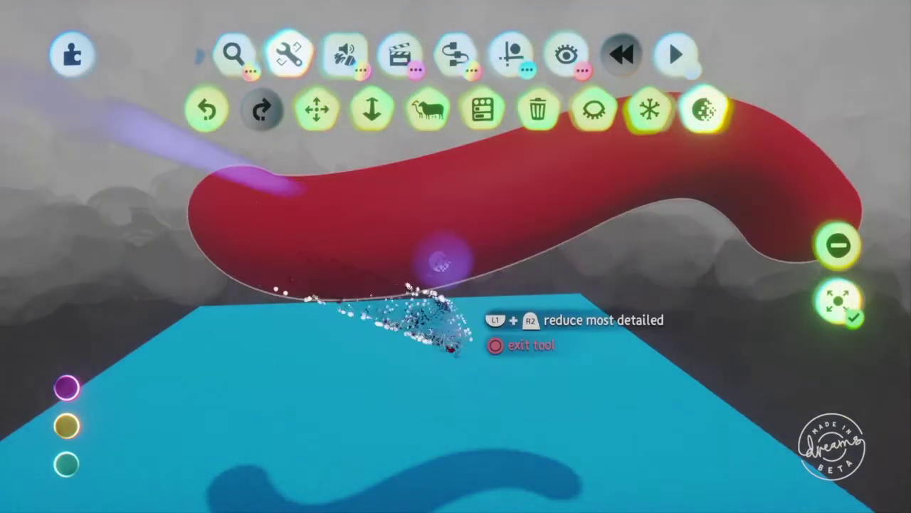
scroll(545, 410, down, 2)
scroll(534, 459, up, 5)
scroll(498, 427, down, 5)
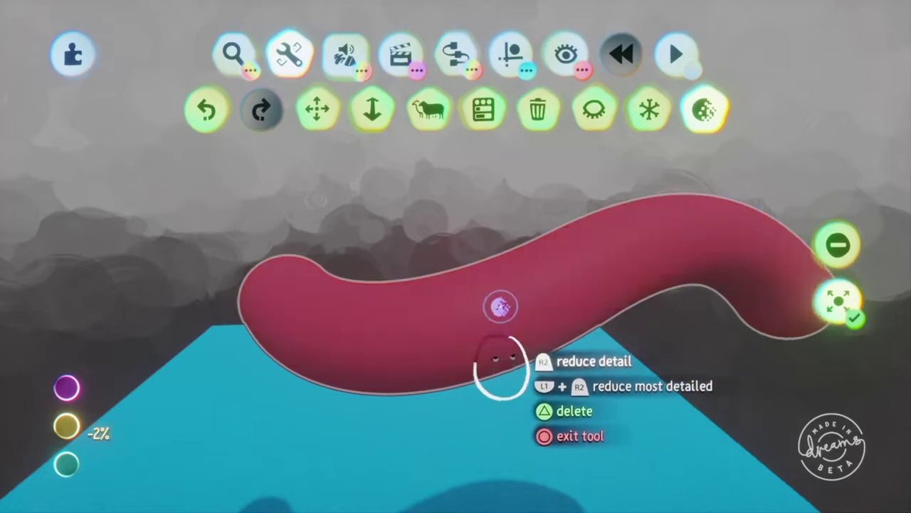
click(502, 364)
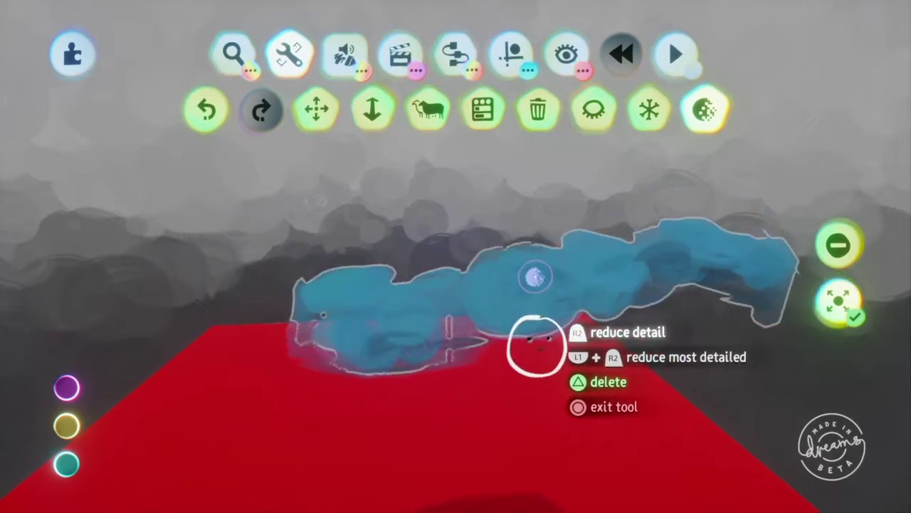
mouse_move(539, 352)
middle_down()
mouse_move(519, 376)
mouse_move(529, 378)
mouse_move(528, 319)
mouse_move(445, 358)
mouse_move(479, 345)
mouse_move(458, 335)
mouse_move(489, 387)
mouse_move(452, 293)
mouse_move(491, 289)
mouse_move(472, 309)
mouse_move(499, 309)
mouse_move(425, 265)
mouse_move(501, 253)
mouse_move(474, 220)
mouse_move(474, 239)
mouse_move(462, 246)
mouse_move(477, 237)
mouse_move(520, 247)
mouse_move(493, 251)
middle_up()
key(Escape)
Open the sculpture's Fleck Properties and raise the fleck value at 20% to 300%.
right_click(483, 252)
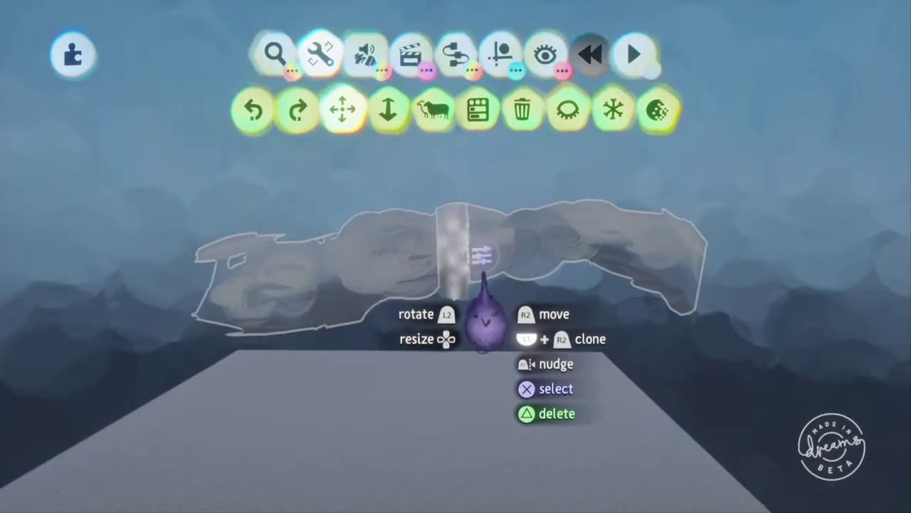
mouse_move(390, 249)
mouse_down()
mouse_move(250, 238)
mouse_move(229, 249)
mouse_up()
click(142, 83)
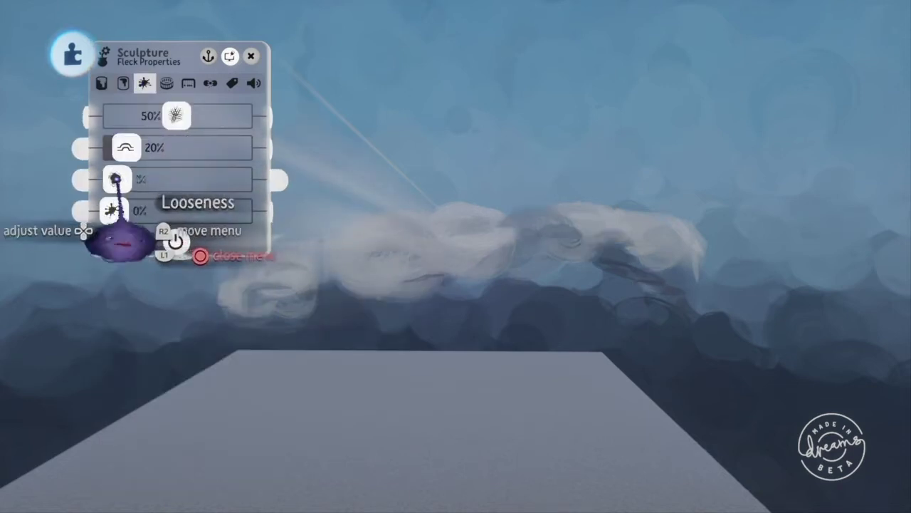
mouse_move(114, 178)
mouse_down()
mouse_move(171, 179)
mouse_move(113, 178)
mouse_up()
drag(125, 147, 239, 147)
drag(339, 245, 390, 250)
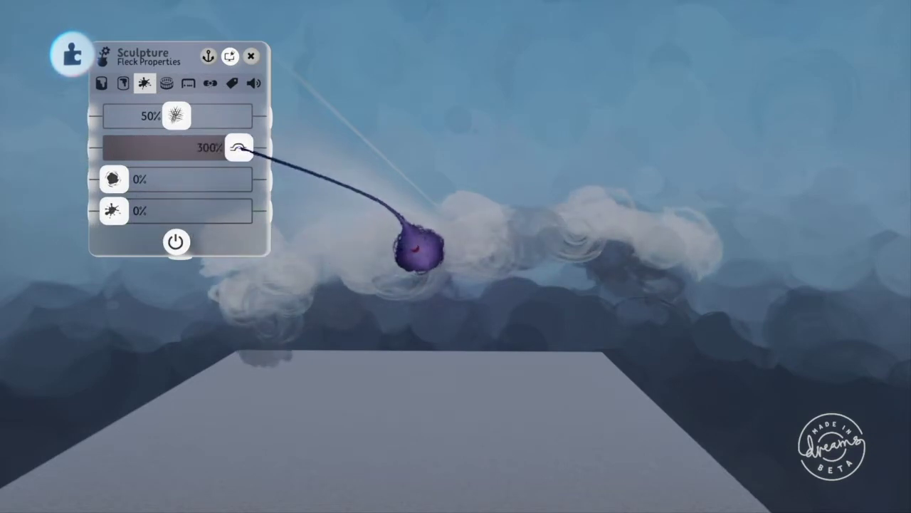
Raise the fleck value at 50% to 100% for the cloud sculpture and inspect it from several angles.
mouse_move(463, 220)
middle_down()
mouse_move(488, 285)
mouse_move(448, 417)
mouse_move(468, 275)
mouse_move(489, 290)
mouse_move(495, 311)
middle_up()
mouse_move(592, 302)
middle_down()
mouse_move(584, 262)
mouse_move(461, 293)
middle_up()
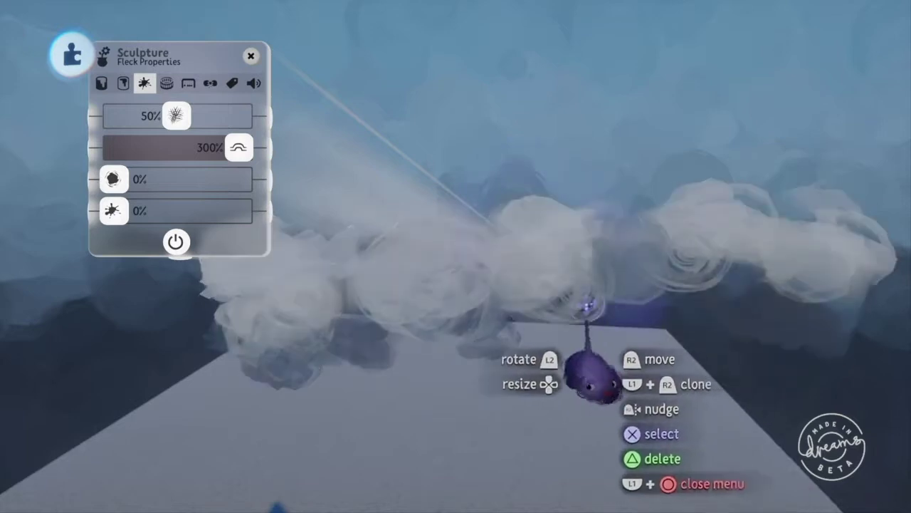
scroll(588, 304, down, 3)
mouse_move(544, 335)
middle_down()
mouse_move(604, 406)
mouse_move(712, 382)
mouse_move(694, 316)
middle_up()
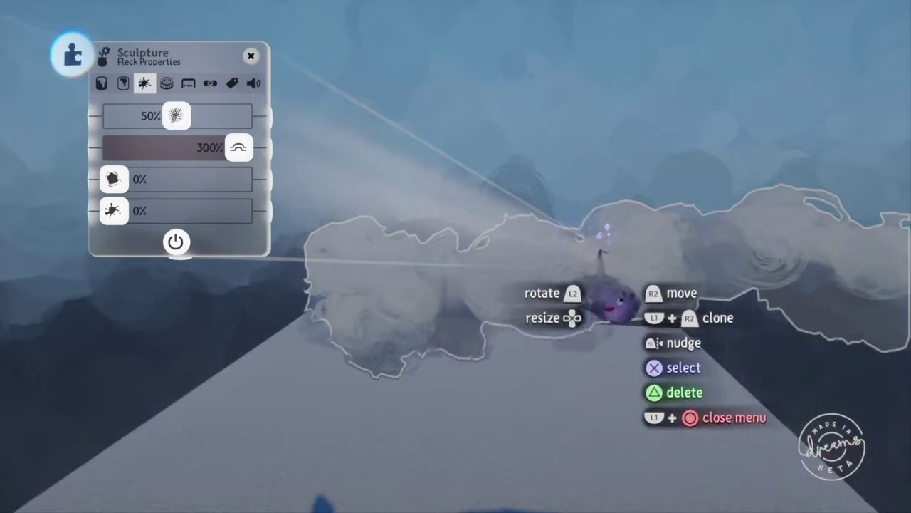
middle_drag(607, 342, 278, 207)
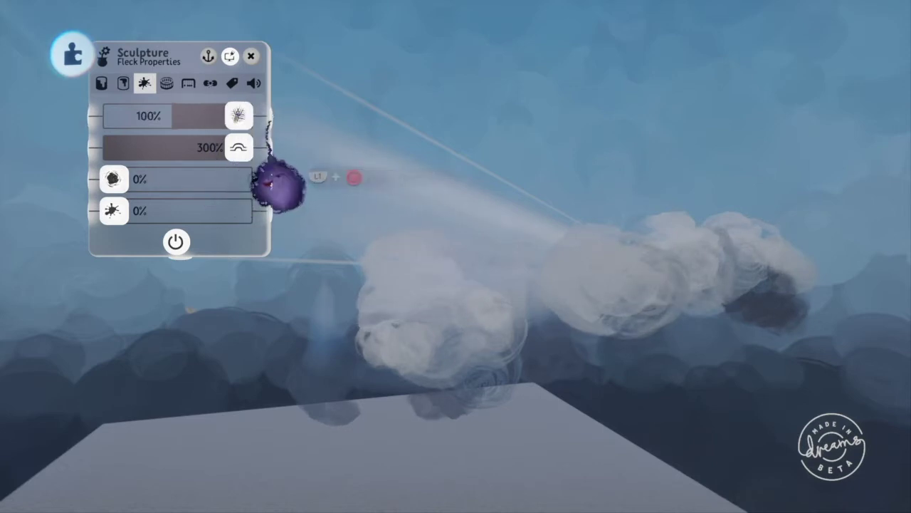
mouse_move(278, 184)
middle_down()
mouse_move(325, 193)
mouse_move(449, 366)
mouse_move(569, 397)
mouse_move(400, 301)
middle_up()
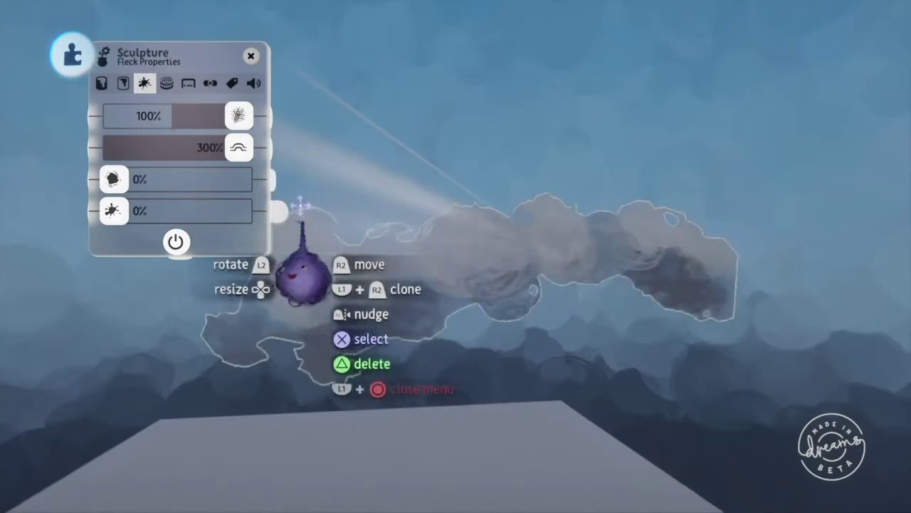
Close the sculpture's properties and open the cloud sculpture for editing in Sculpt Mode.
key(Escape)
scroll(499, 263, up, 2)
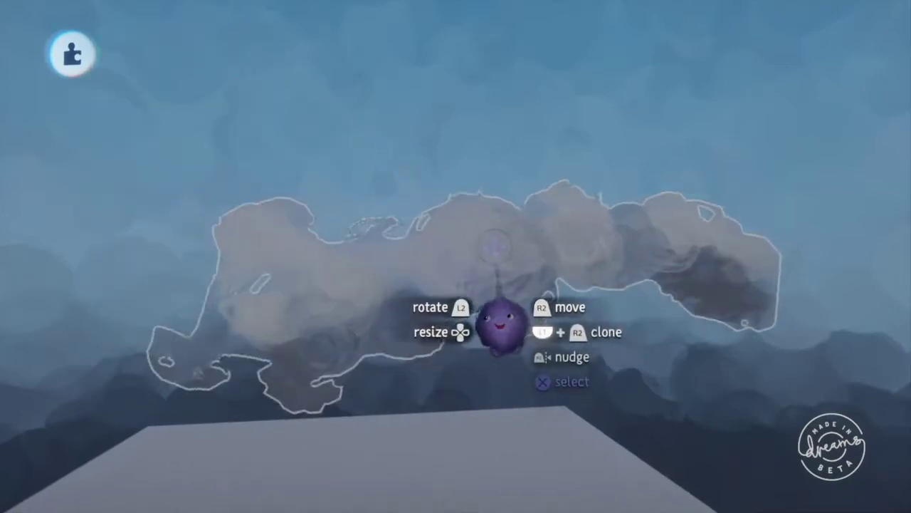
double_click(500, 324)
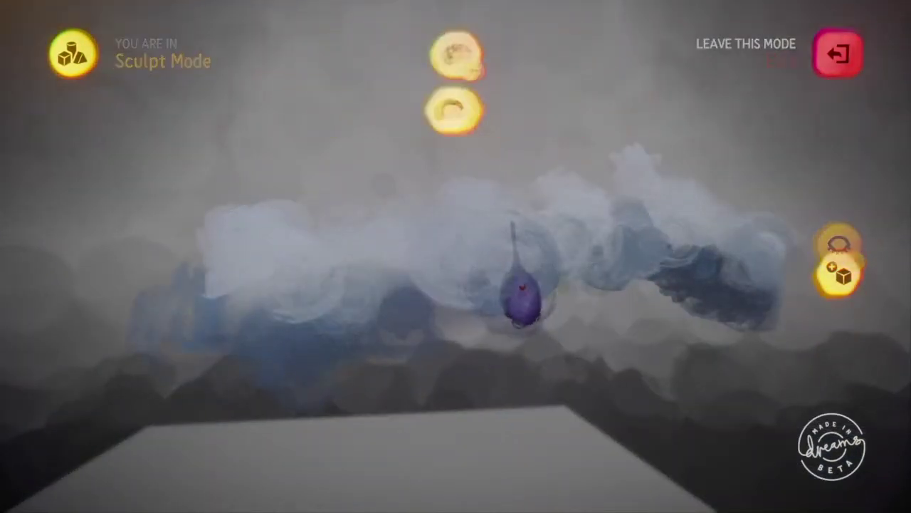
Move parts of the cloud sculpture in Sculpt Mode to give it a more irregular, billowing shape.
mouse_move(524, 299)
mouse_down()
mouse_move(475, 125)
mouse_move(491, 91)
mouse_move(490, 162)
mouse_move(502, 203)
mouse_up()
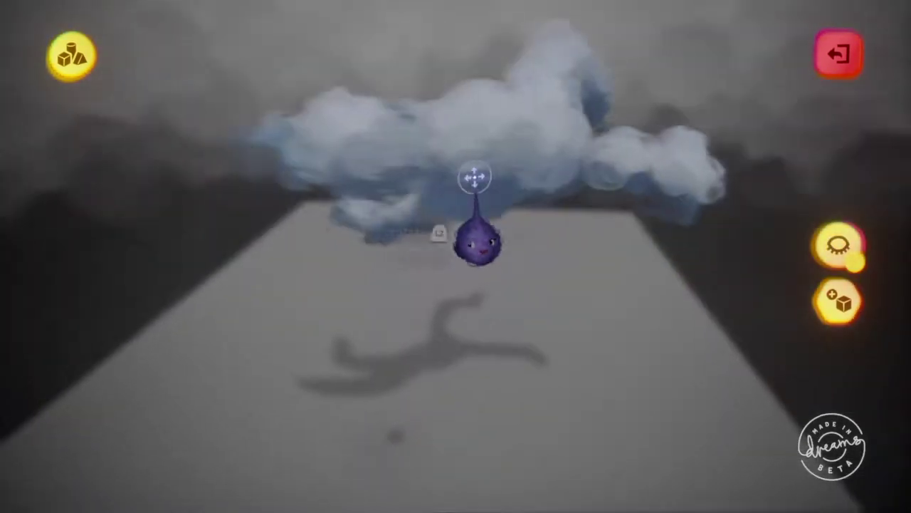
drag(476, 239, 494, 296)
drag(491, 236, 389, 276)
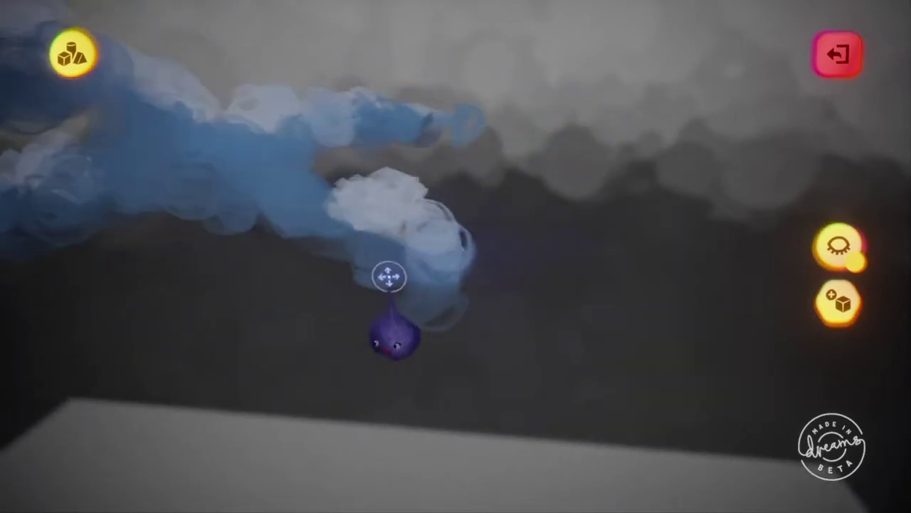
mouse_move(310, 193)
mouse_down()
mouse_move(317, 168)
mouse_move(401, 238)
mouse_up()
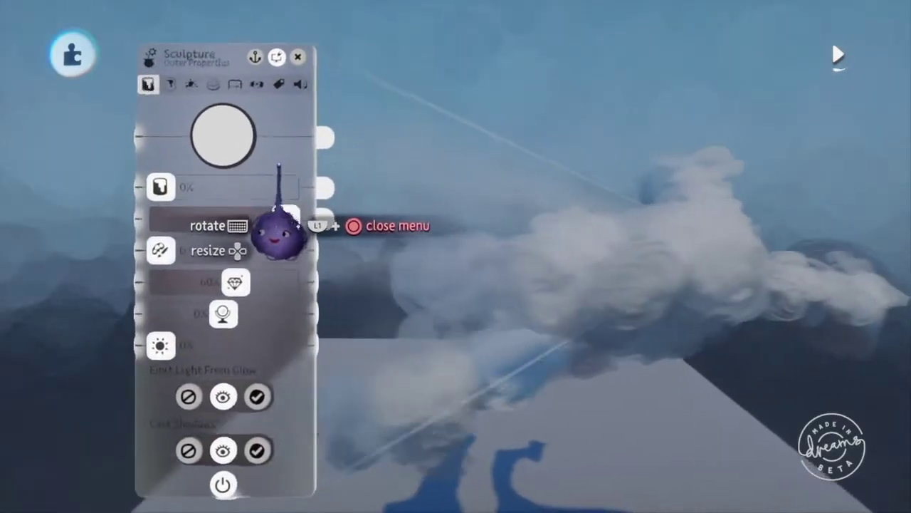
Reposition the sculpture's properties window and look through its physical and Effects settings.
drag(278, 165, 260, 155)
mouse_move(203, 95)
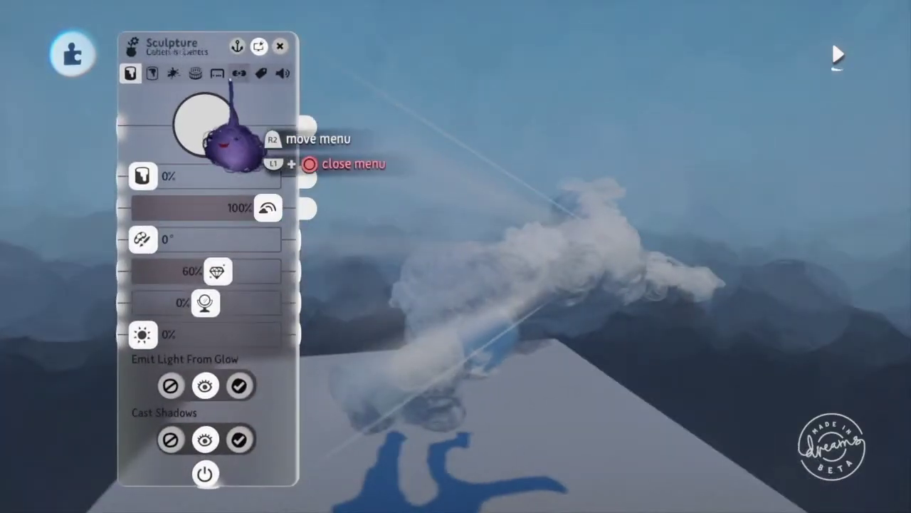
click(215, 73)
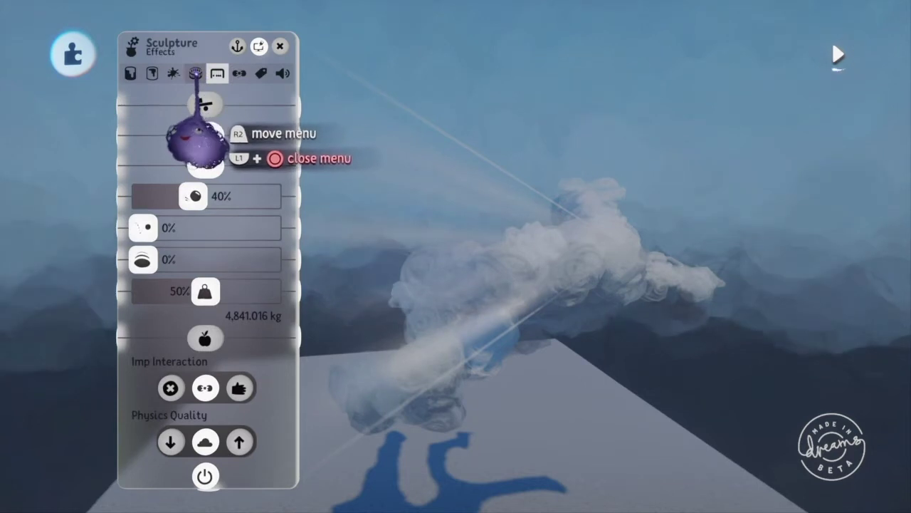
click(196, 73)
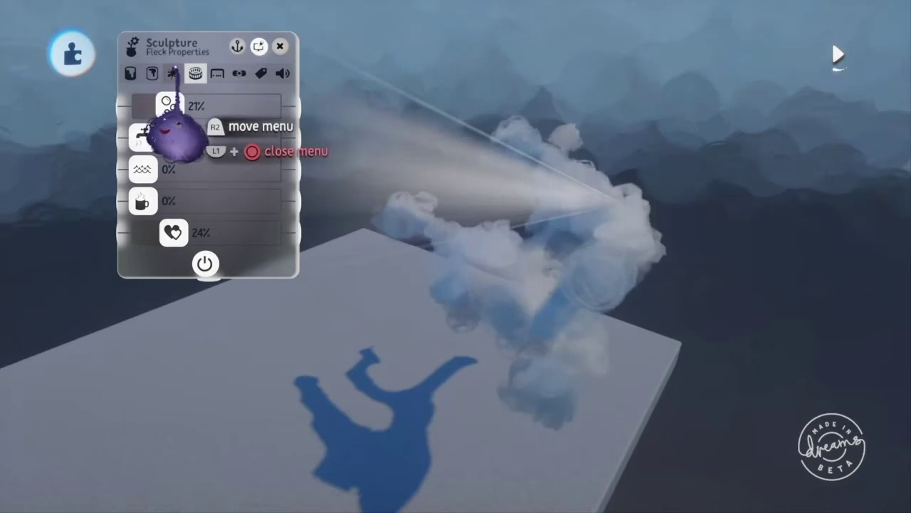
Set the cloud sculpture's Looseness to 0% in its Fleck Properties.
click(174, 74)
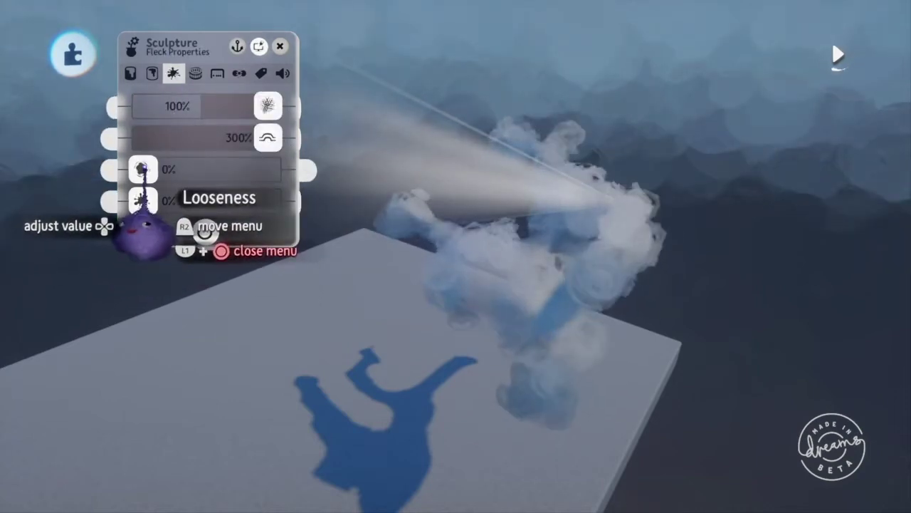
mouse_move(151, 169)
mouse_down()
mouse_move(168, 169)
mouse_move(143, 168)
mouse_up()
middle_drag(427, 213, 328, 229)
Set Cast Shadows to Never in the cloud's Outer Properties, inspect the cloud and close its properties.
click(131, 72)
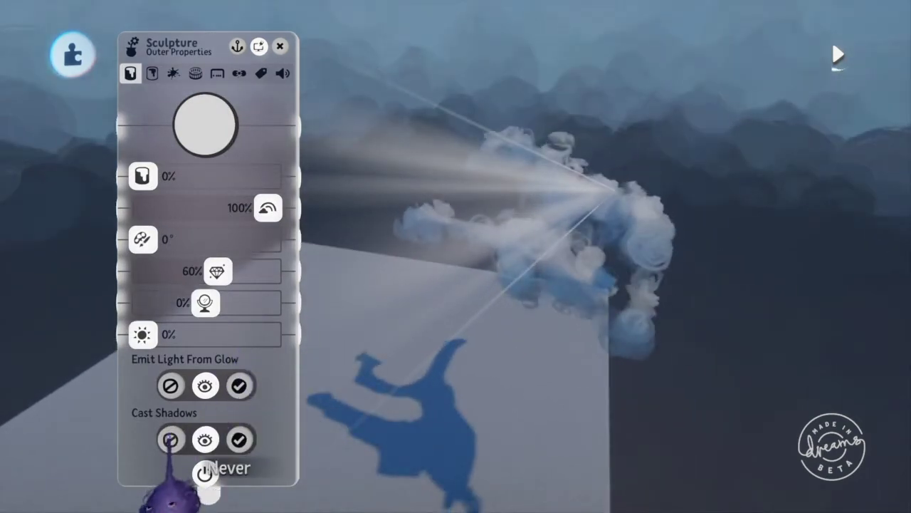
click(170, 440)
mouse_move(451, 449)
middle_down()
mouse_move(444, 427)
mouse_move(504, 413)
middle_up()
mouse_move(514, 326)
middle_down()
mouse_move(526, 269)
mouse_move(624, 494)
mouse_move(650, 427)
mouse_move(639, 445)
mouse_move(634, 403)
middle_up()
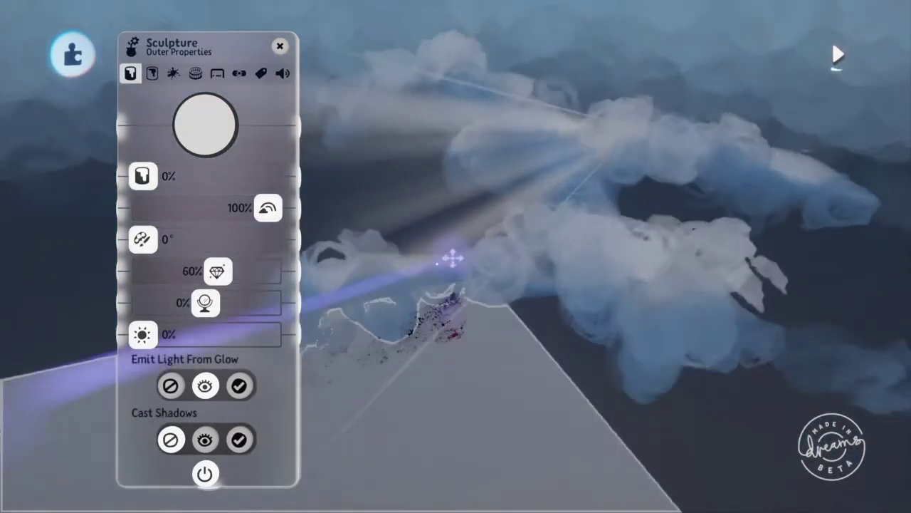
mouse_move(563, 195)
middle_down()
mouse_move(567, 254)
mouse_move(500, 260)
mouse_move(492, 202)
mouse_move(459, 234)
mouse_move(303, 249)
middle_up()
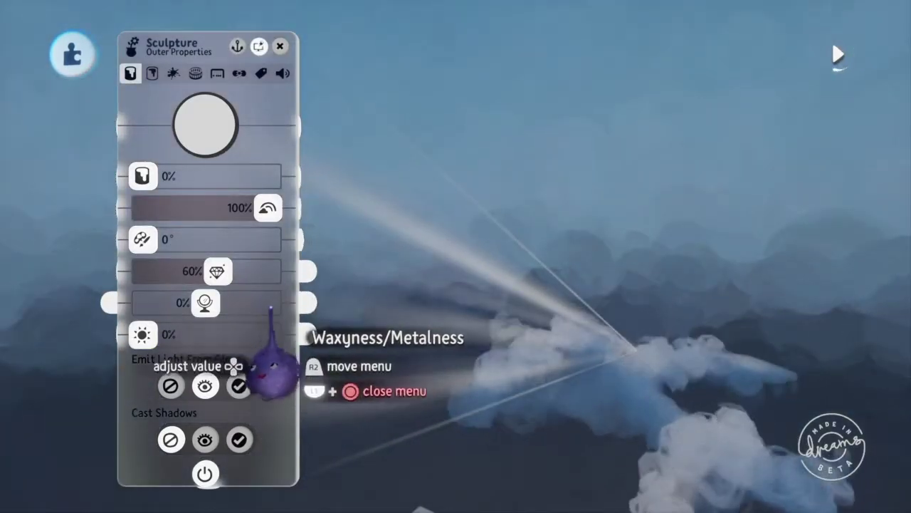
key(Escape)
Stamp a single sphere above the floor as a new sculpture in Sculpt Mode, and leave the mode.
mouse_move(269, 306)
middle_down()
mouse_move(344, 356)
mouse_move(513, 375)
mouse_move(494, 373)
mouse_move(408, 466)
mouse_move(420, 411)
mouse_move(439, 435)
mouse_move(436, 402)
middle_up()
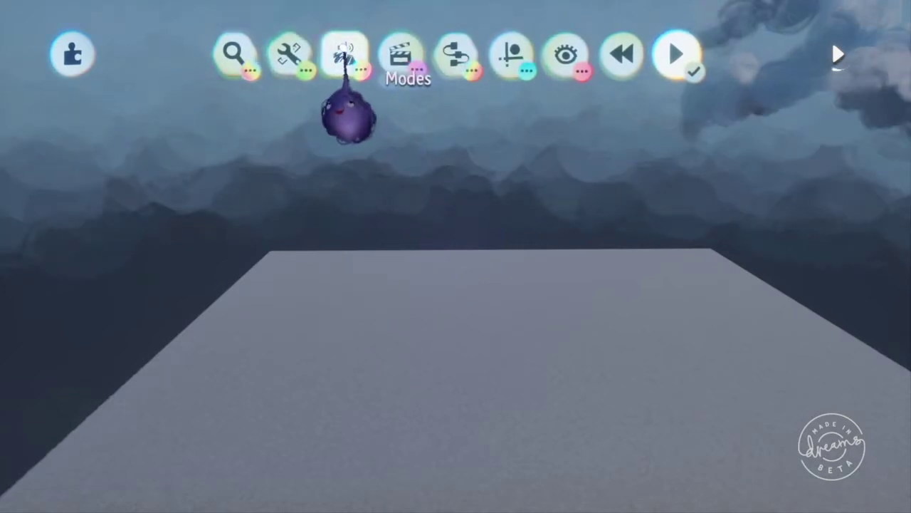
click(345, 56)
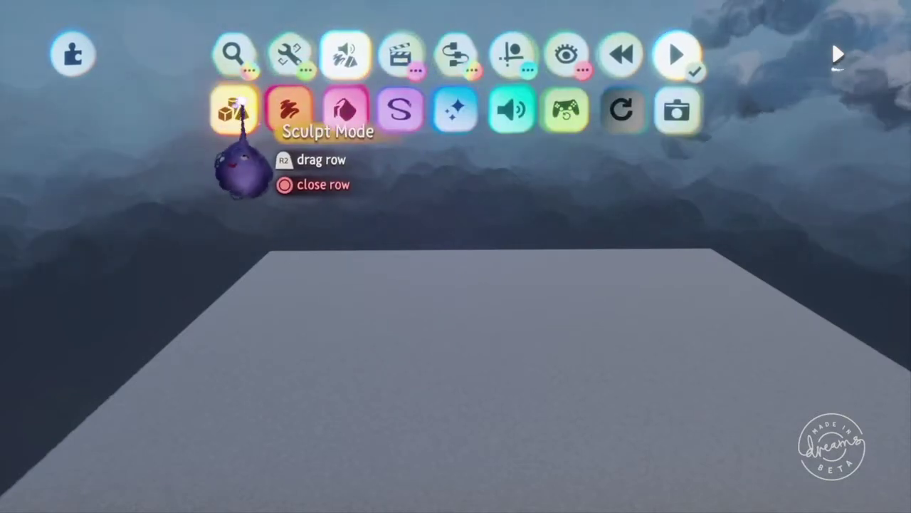
click(232, 104)
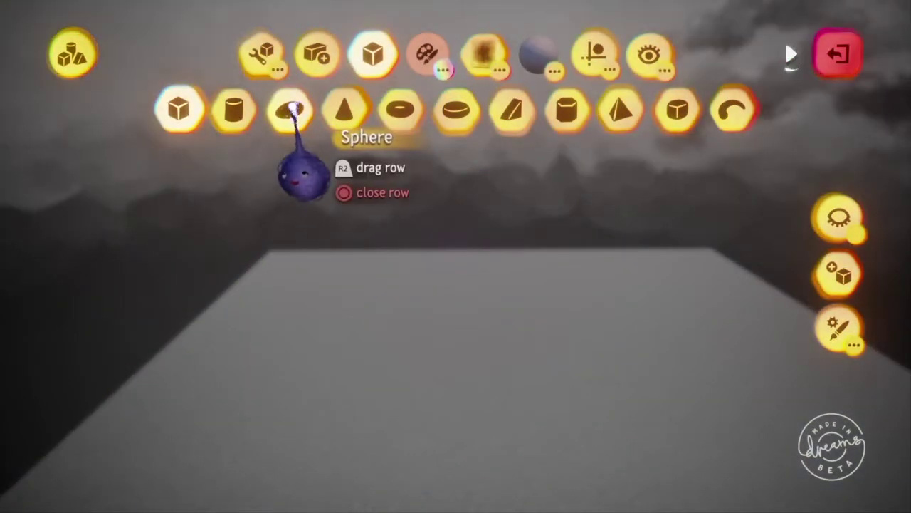
click(262, 52)
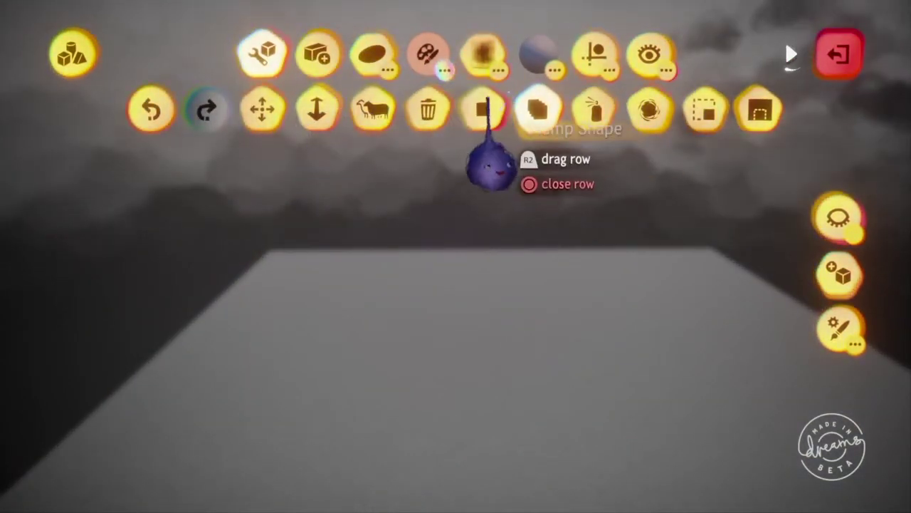
click(482, 107)
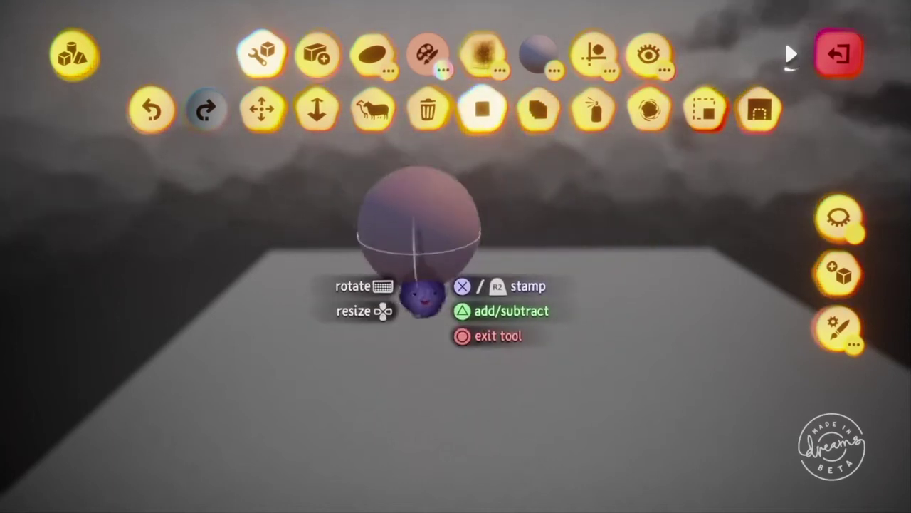
click(421, 265)
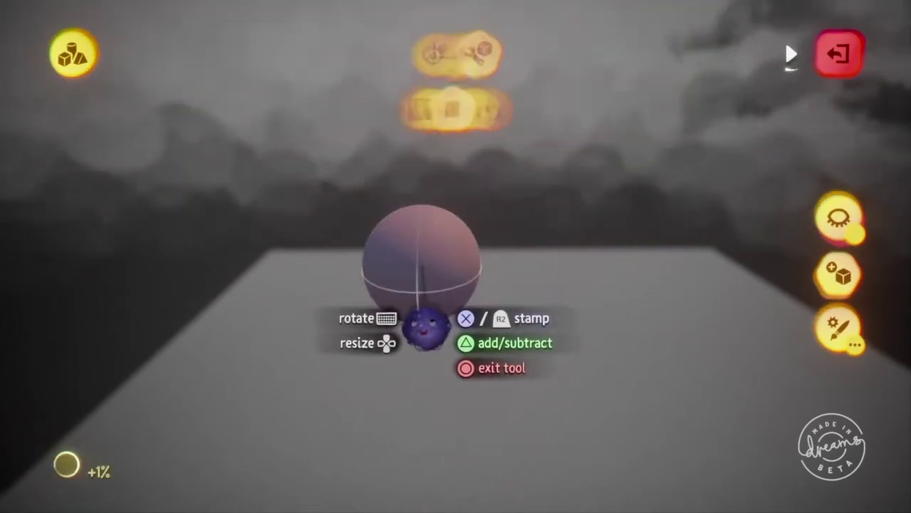
key(Escape)
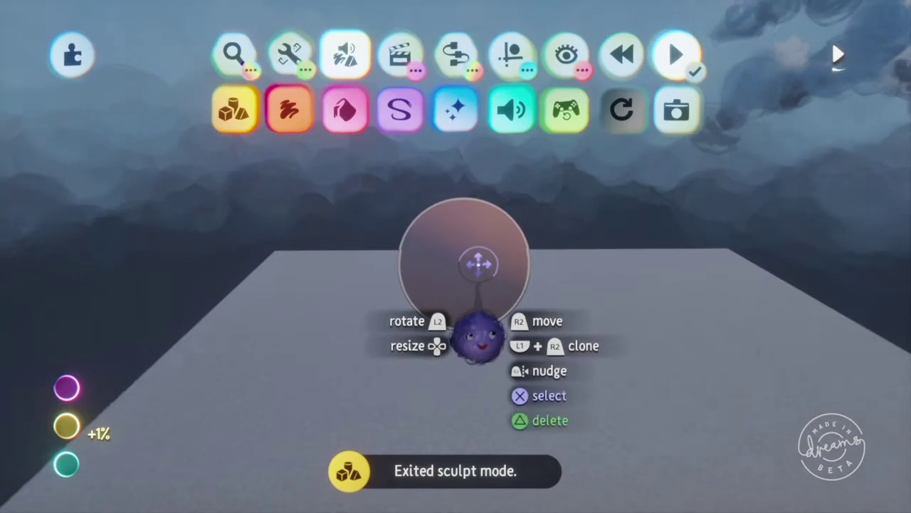
Move the new sphere over the floor and enlarge it to about 500%.
mouse_move(477, 262)
mouse_down()
mouse_move(403, 256)
mouse_move(414, 257)
mouse_move(411, 244)
mouse_move(406, 339)
mouse_up()
key(Up)
drag(409, 398, 416, 339)
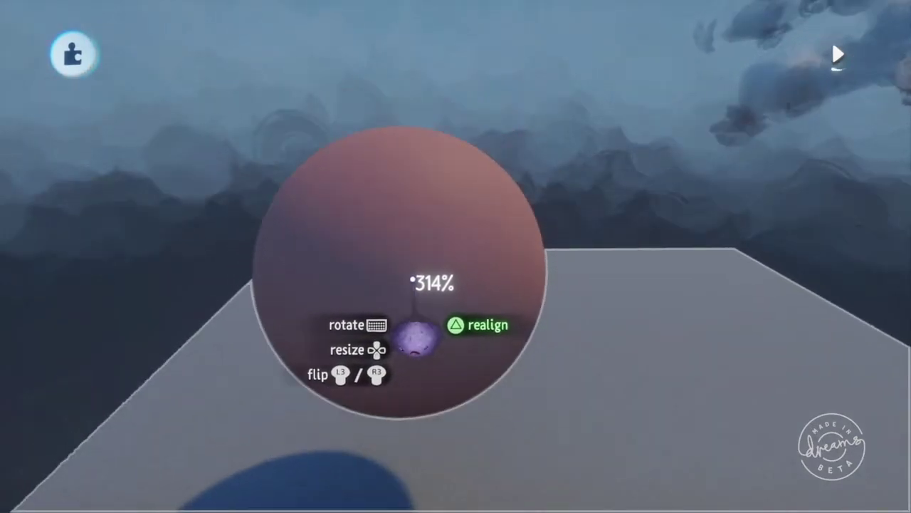
key(Up)
drag(423, 285, 411, 249)
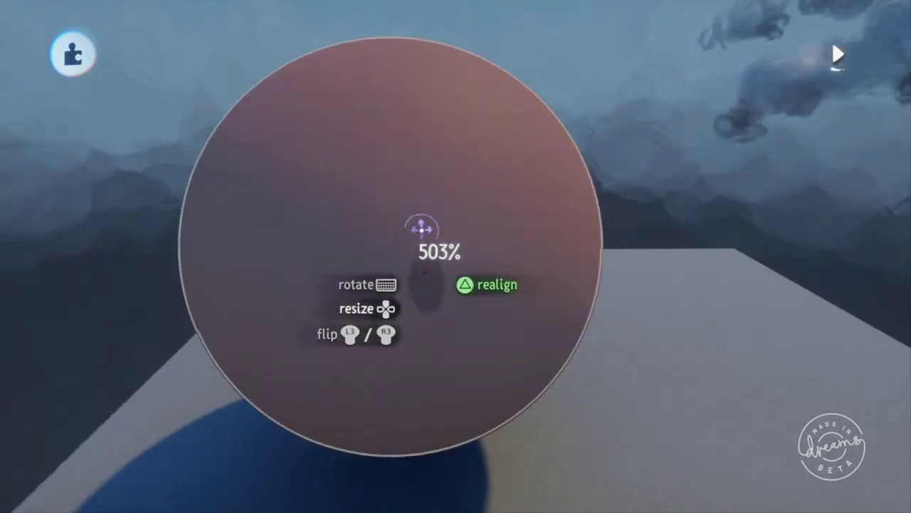
middle_drag(422, 229, 434, 284)
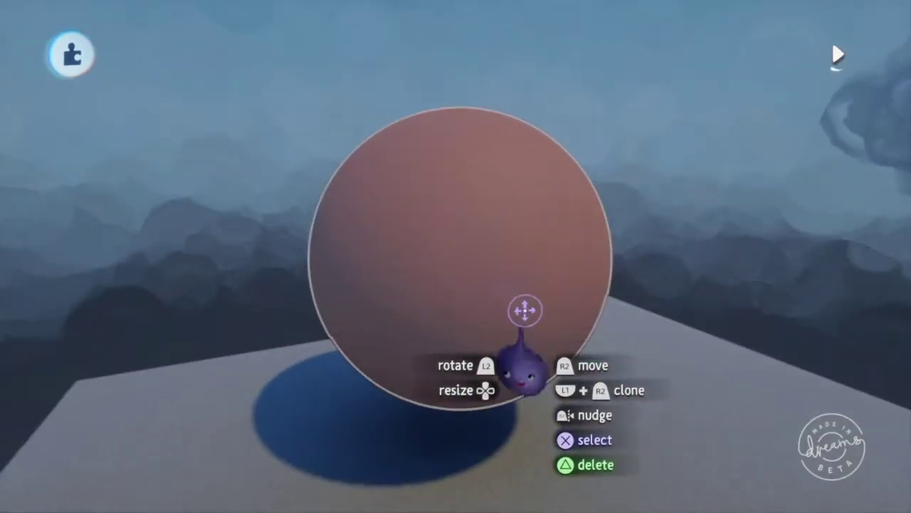
middle_drag(524, 311, 577, 250)
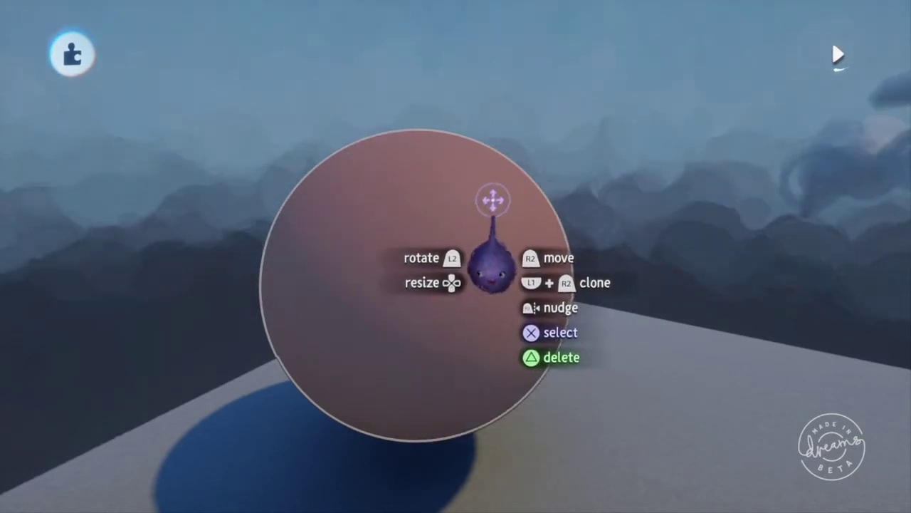
middle_drag(491, 270, 529, 280)
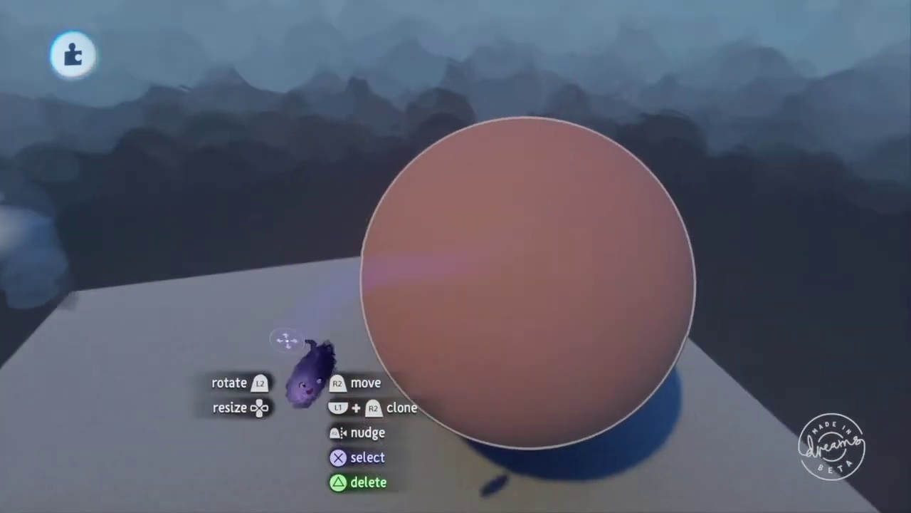
middle_drag(506, 211, 420, 167)
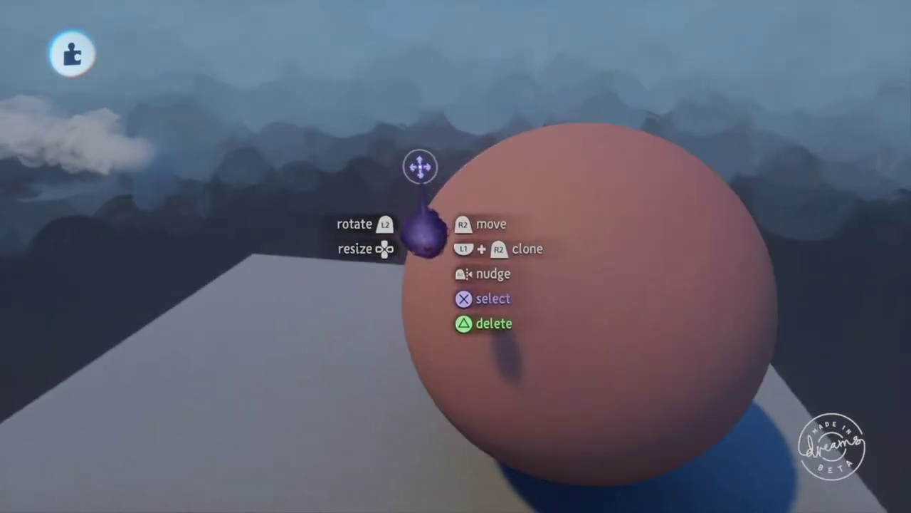
Enter Paint Mode beside the large sphere and pick white as the paint colour.
key(Tab)
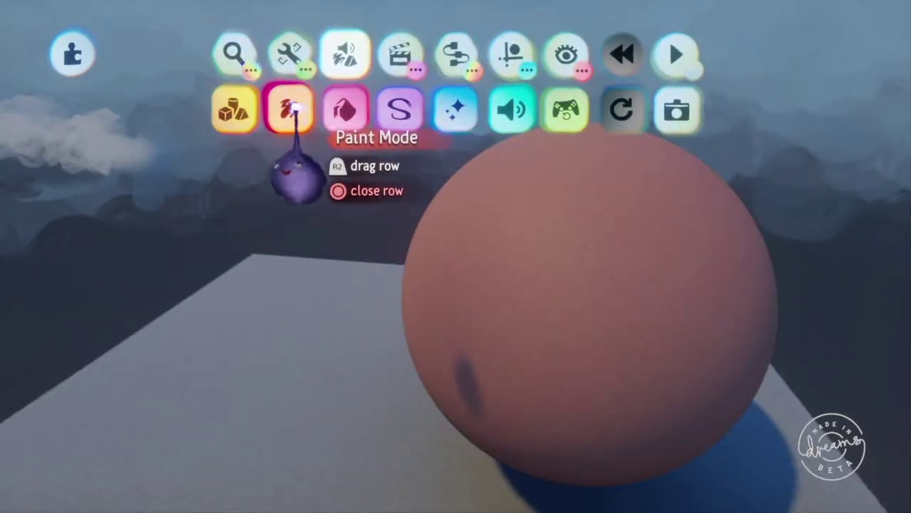
click(294, 106)
middle_drag(323, 125, 350, 158)
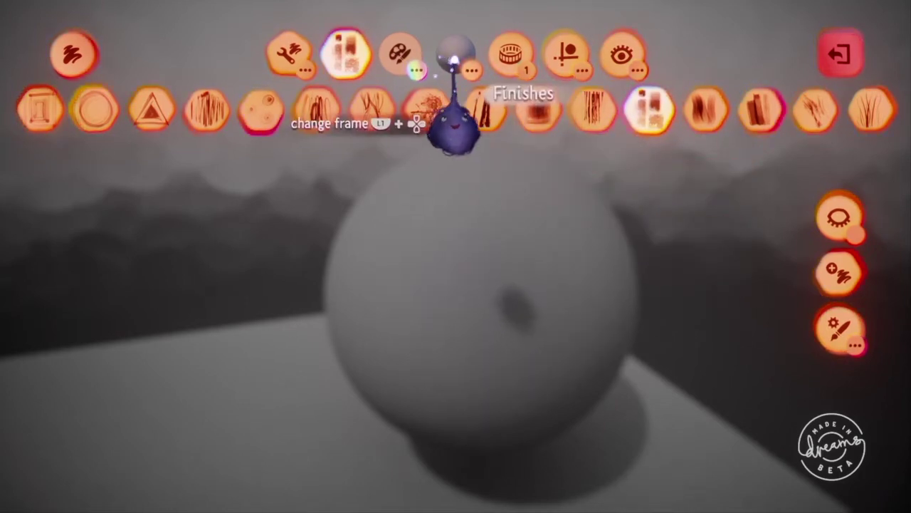
click(407, 61)
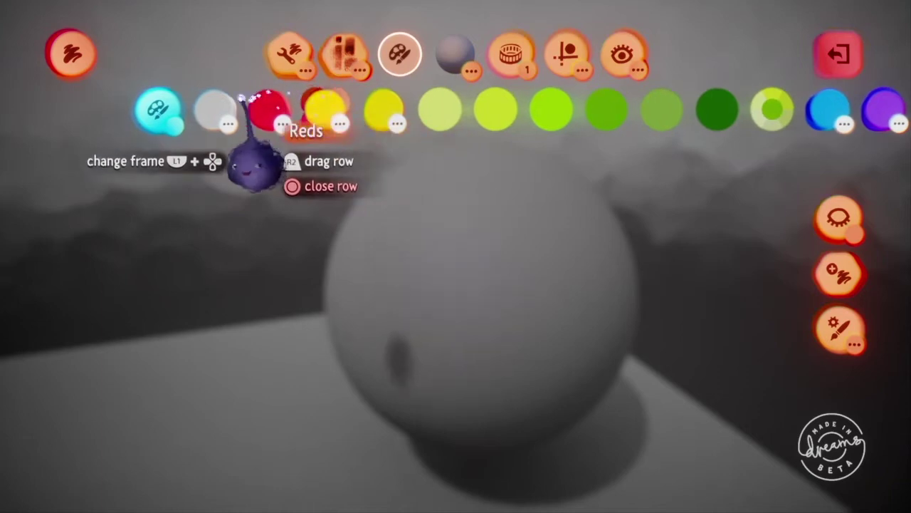
mouse_move(214, 101)
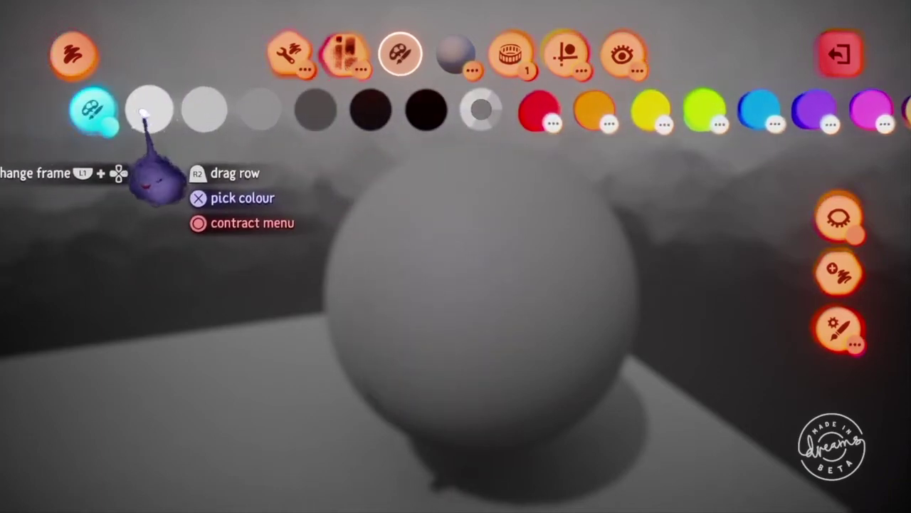
click(149, 109)
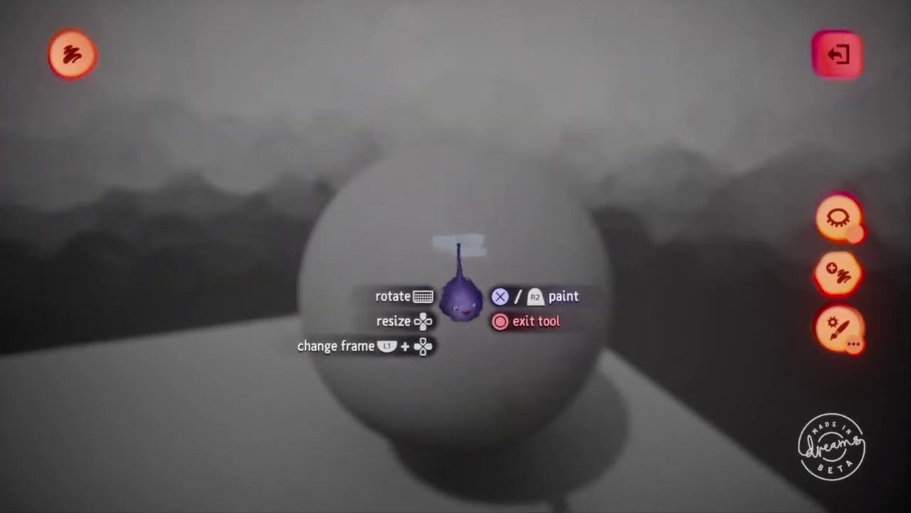
Turn on the surface-snapping guide so that paint strokes follow the sphere.
mouse_move(607, 29)
click(565, 54)
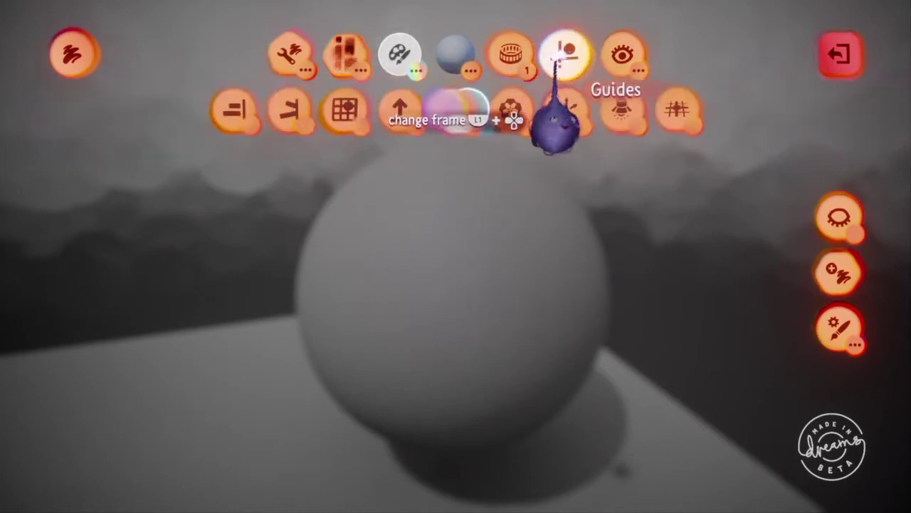
click(235, 111)
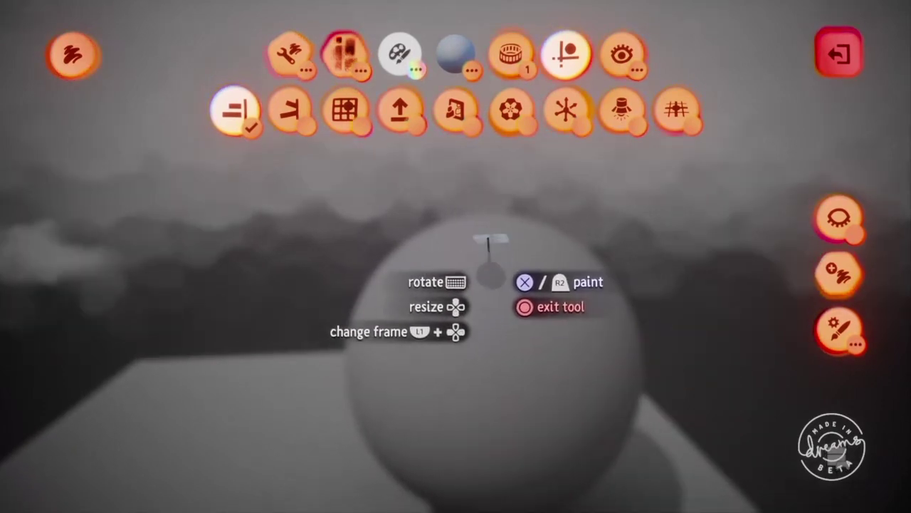
Paint overlapping vertical white strokes side by side over the sphere's surface.
mouse_move(473, 273)
mouse_down()
mouse_move(446, 405)
mouse_move(454, 491)
mouse_up()
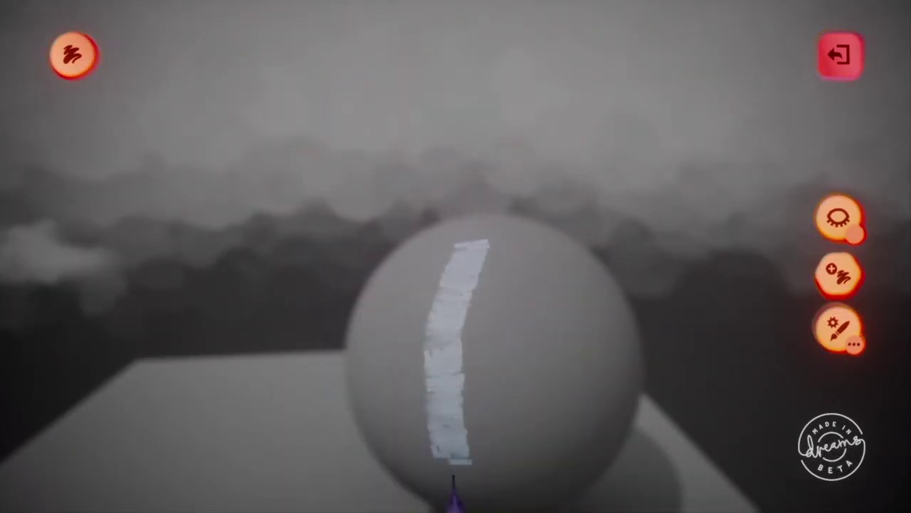
mouse_move(488, 267)
mouse_down()
mouse_move(505, 433)
mouse_move(499, 507)
mouse_up()
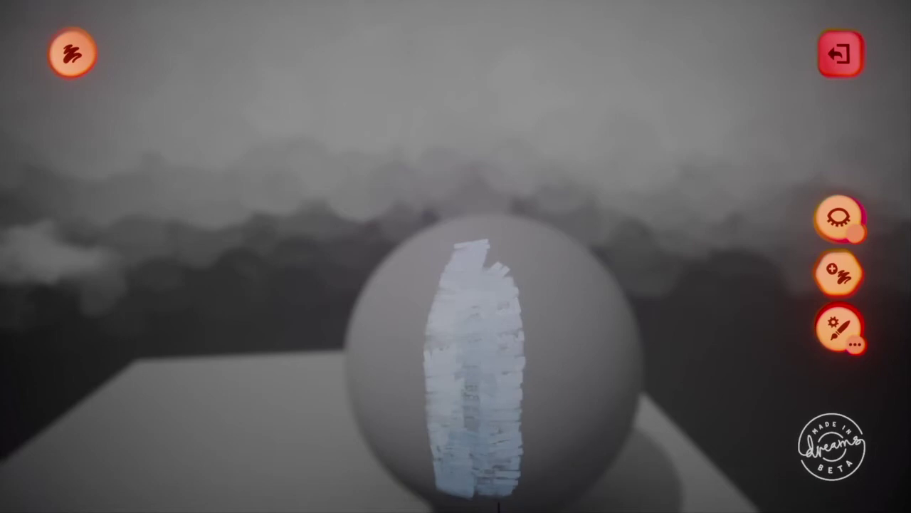
drag(510, 283, 567, 459)
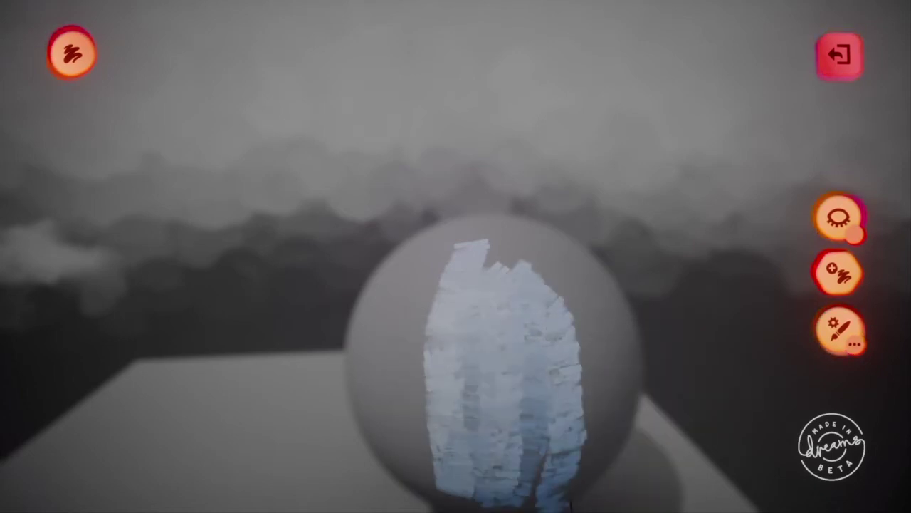
drag(543, 333, 531, 456)
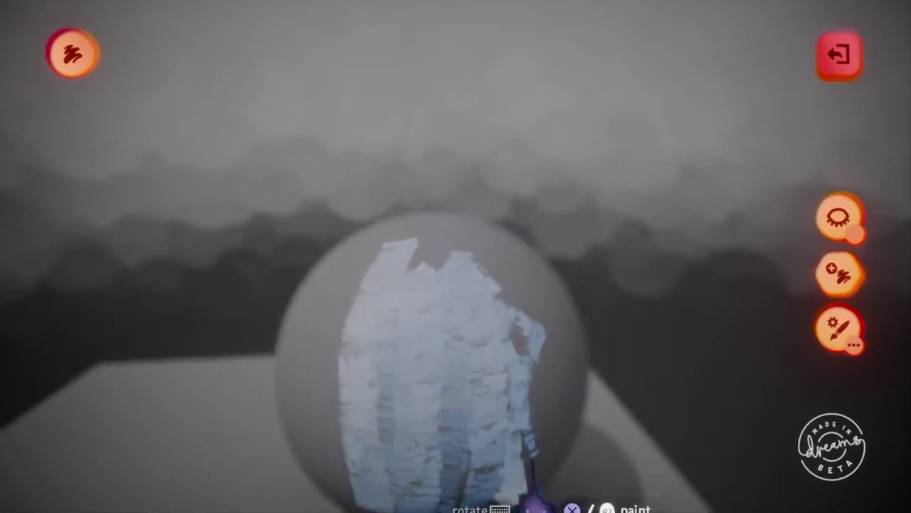
drag(500, 293, 565, 491)
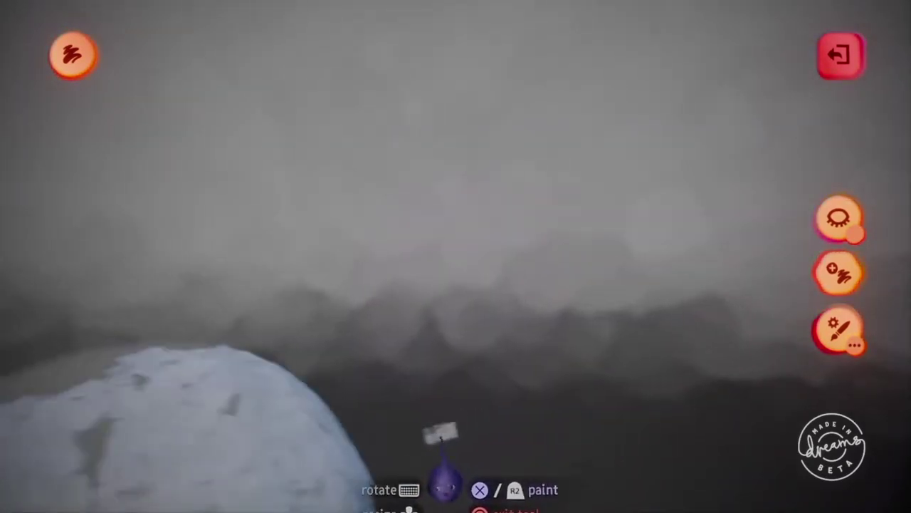
Leave Paint Mode and delete the large guide sphere so only the white painted strokes remain.
key(Escape)
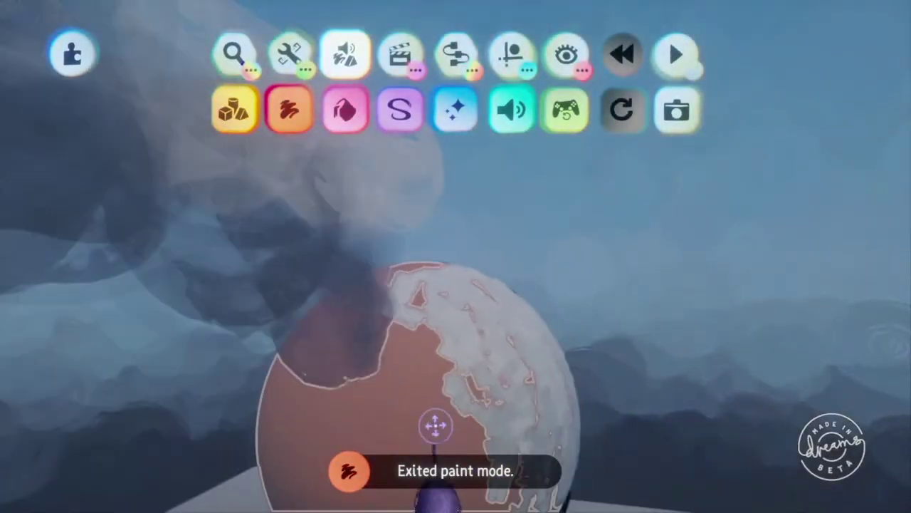
key(Delete)
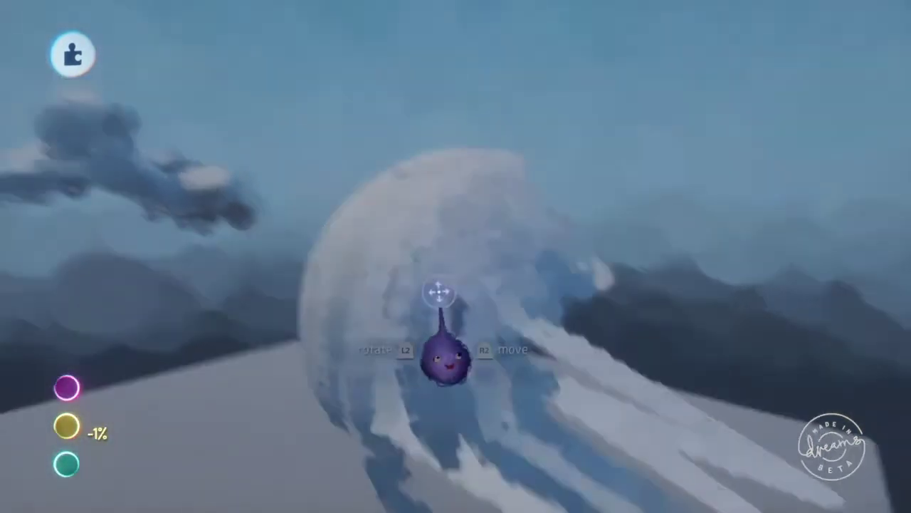
middle_drag(439, 292, 481, 404)
middle_drag(511, 457, 459, 452)
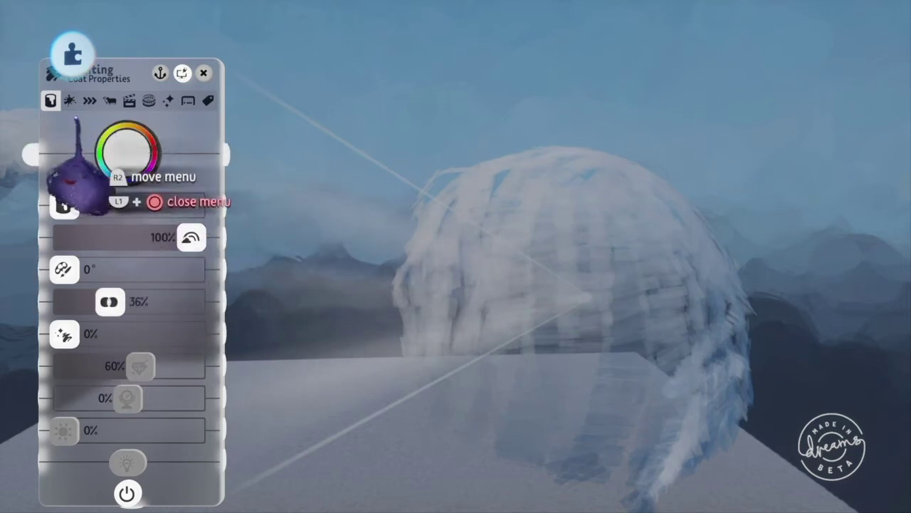
Set the opacity of the white painted cloud to 17% in its coat properties.
click(70, 100)
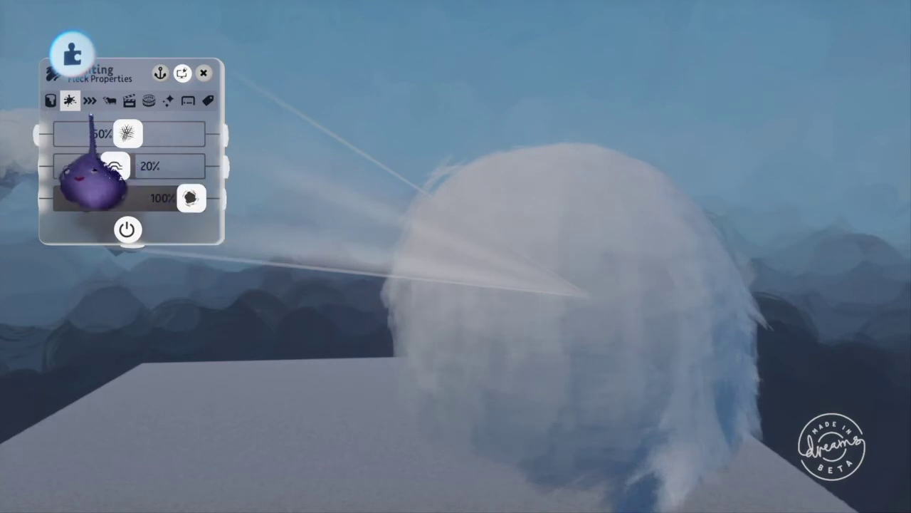
click(52, 100)
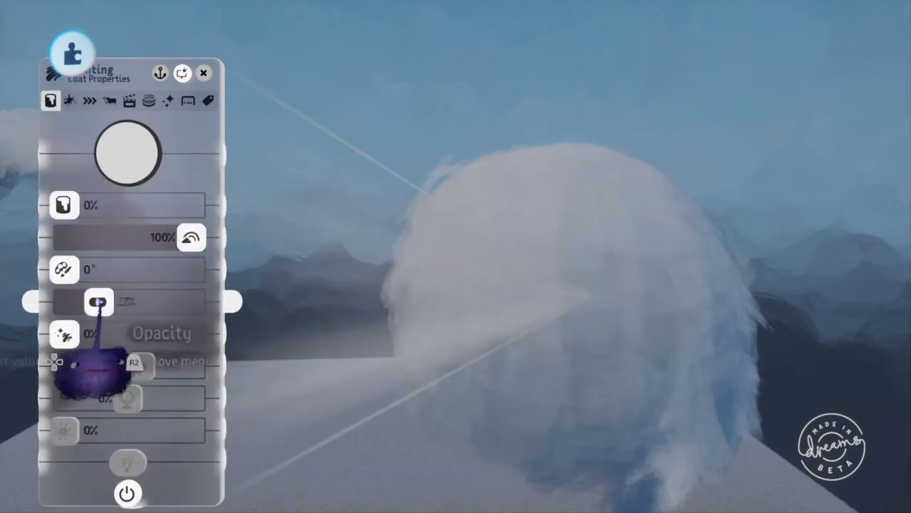
mouse_move(81, 302)
mouse_down()
mouse_move(71, 301)
mouse_move(84, 302)
mouse_up()
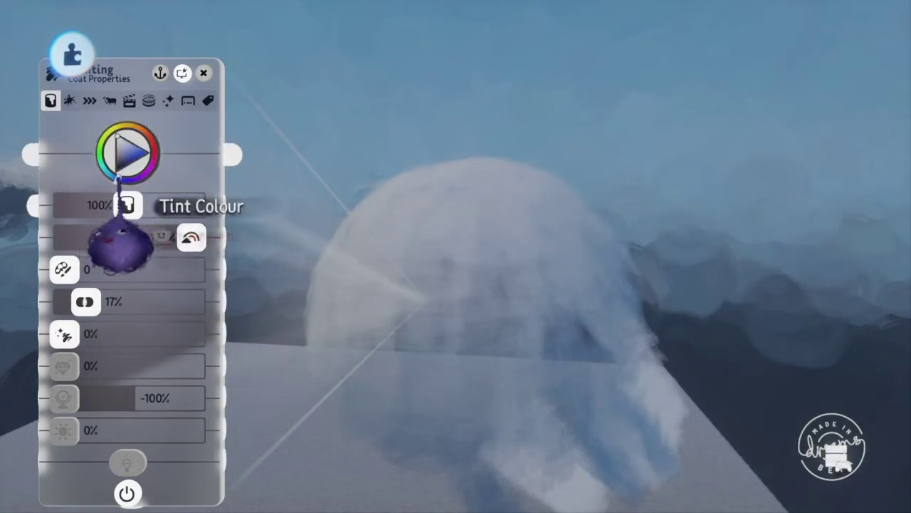
Tint the painted cloud a light violet-blue and set its tint amount to 172%.
click(119, 178)
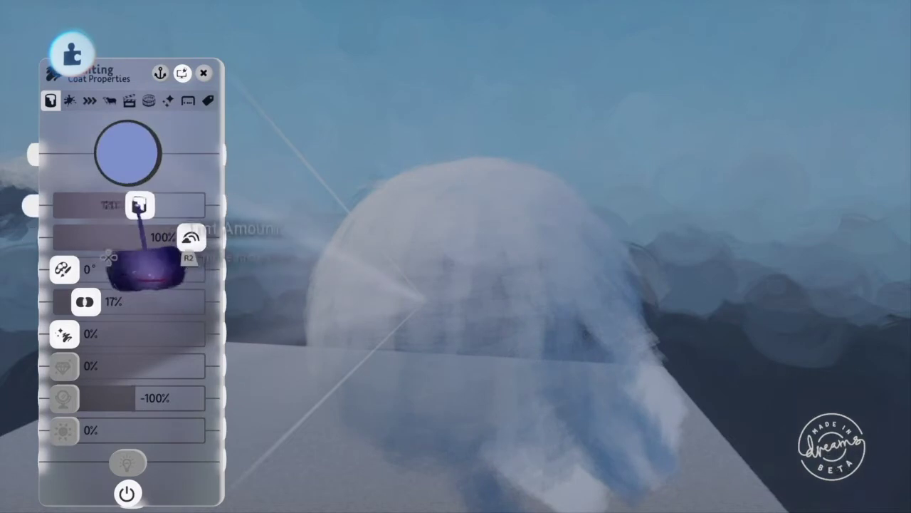
drag(140, 206, 173, 206)
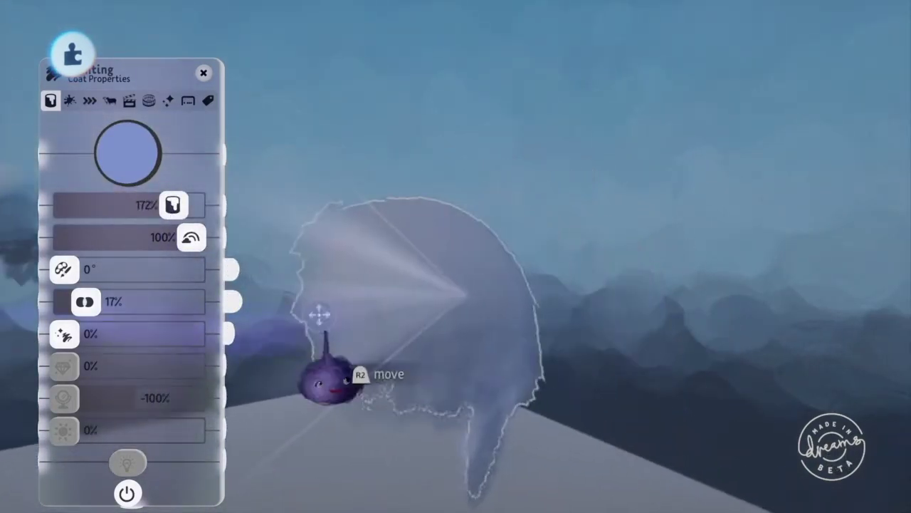
key(Escape)
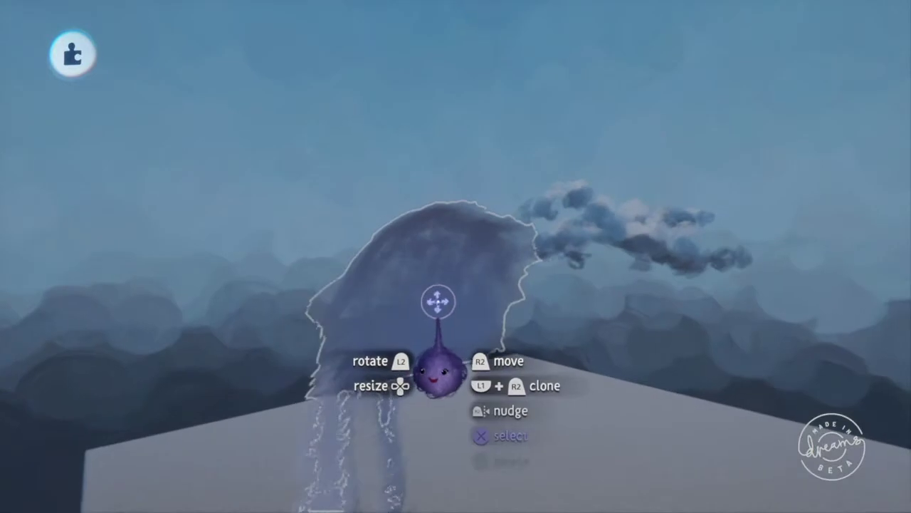
Turn on row-like positional duplicates for the painted cloud and set the number of copies to 100%.
click(422, 292)
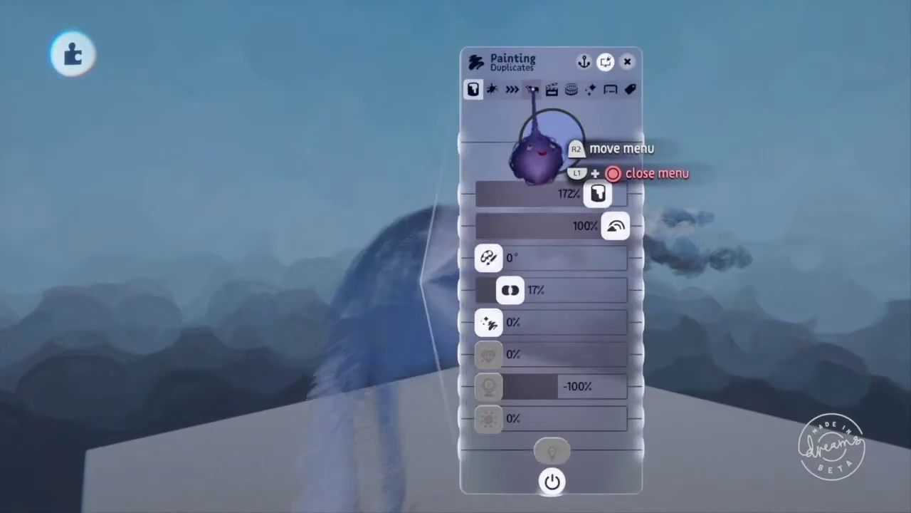
click(533, 89)
click(584, 140)
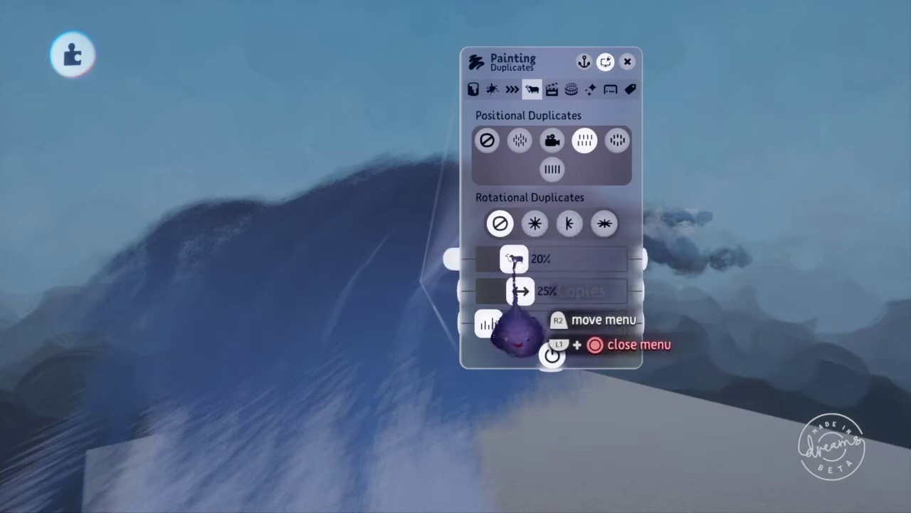
drag(514, 259, 611, 260)
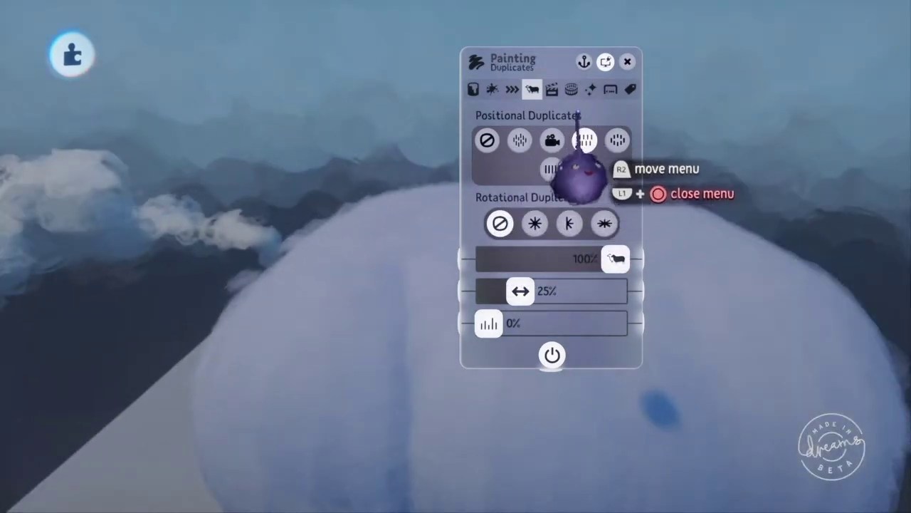
Set the painted cloud's Flow effect to 79% and its wave effect to 90%.
click(590, 89)
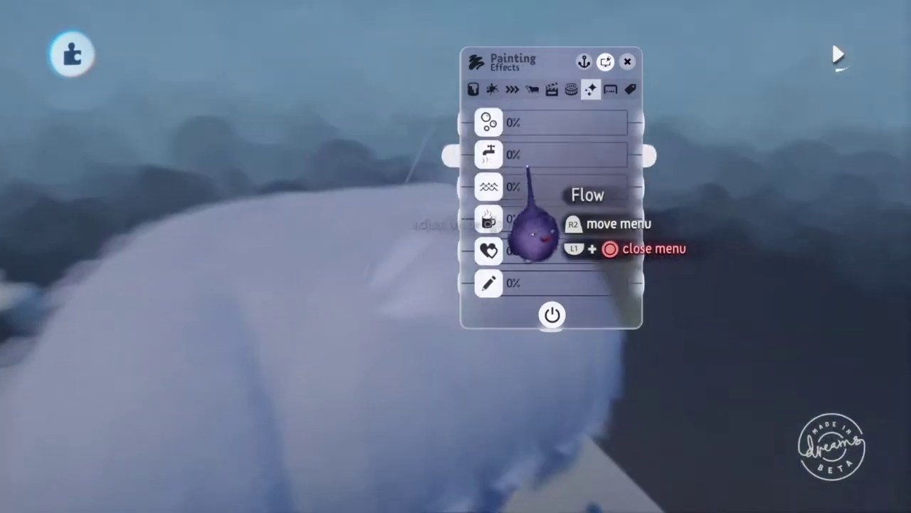
drag(489, 155, 589, 154)
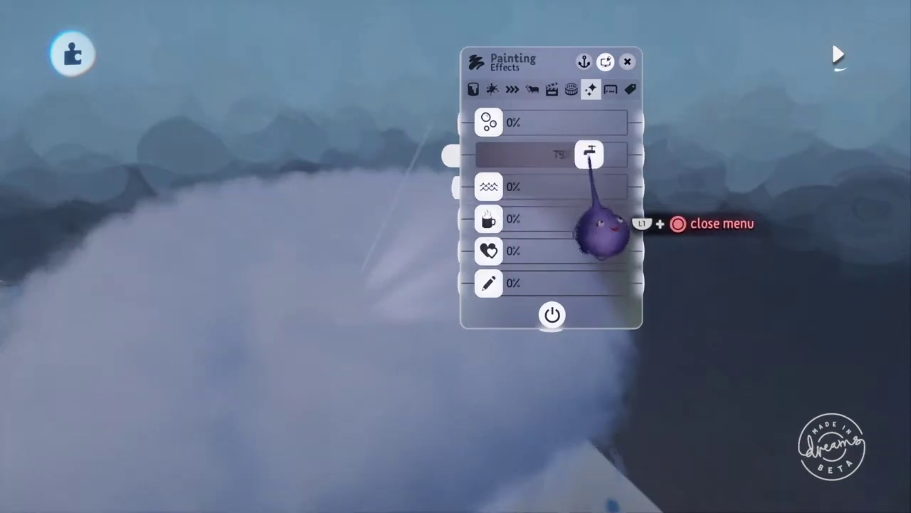
drag(488, 187, 600, 186)
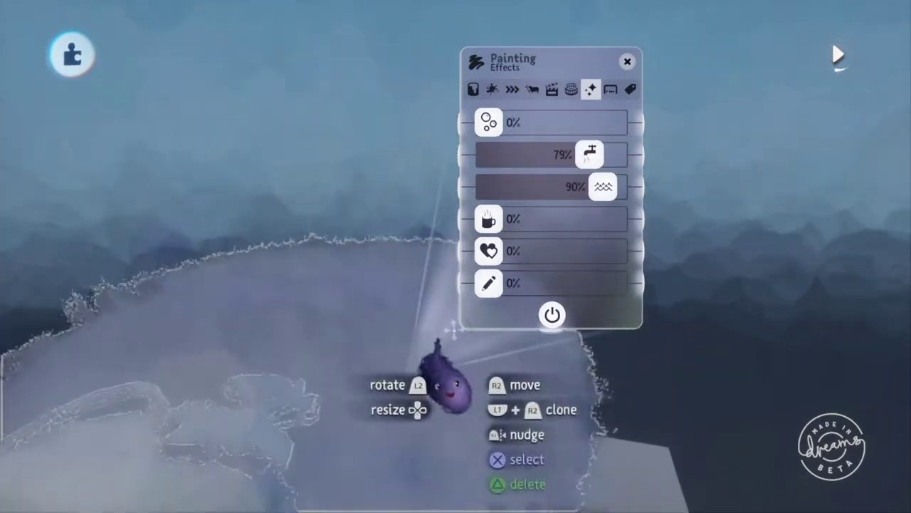
Review the painting's stroke and animation properties, and inspect the moving cloud from several sides.
click(512, 89)
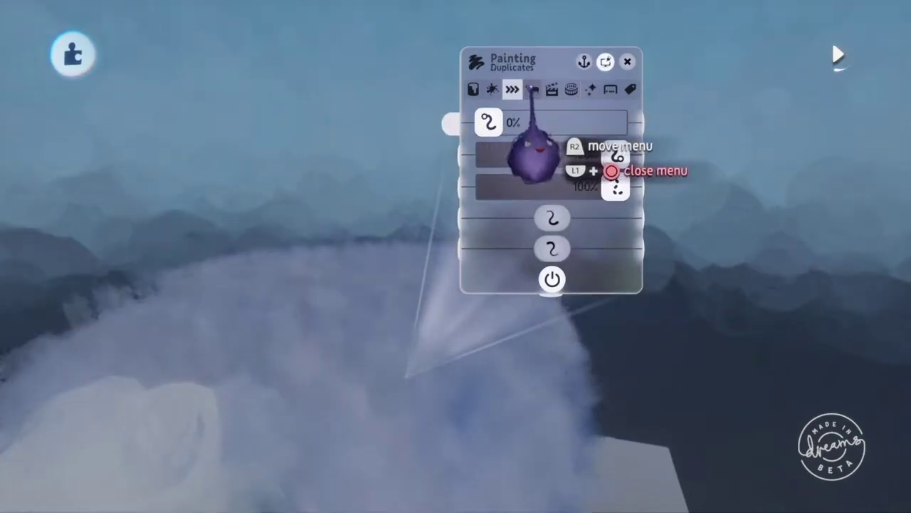
click(552, 89)
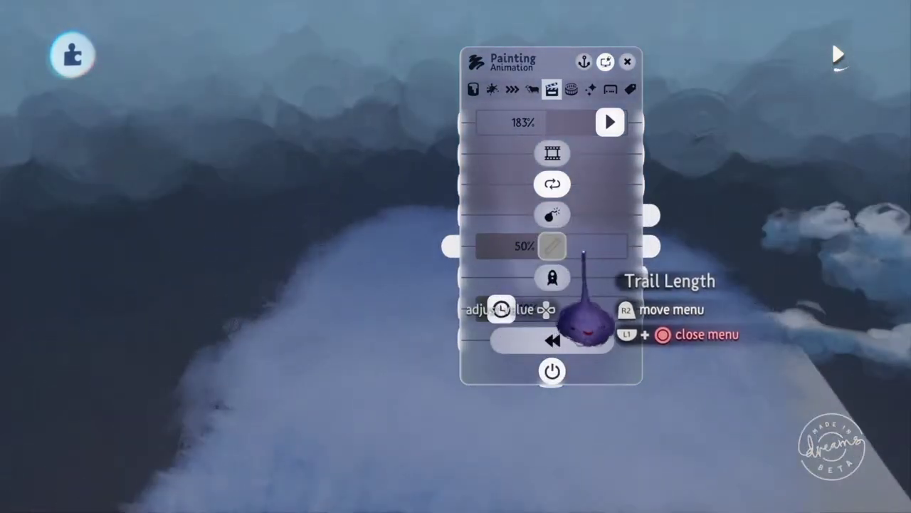
key(Escape)
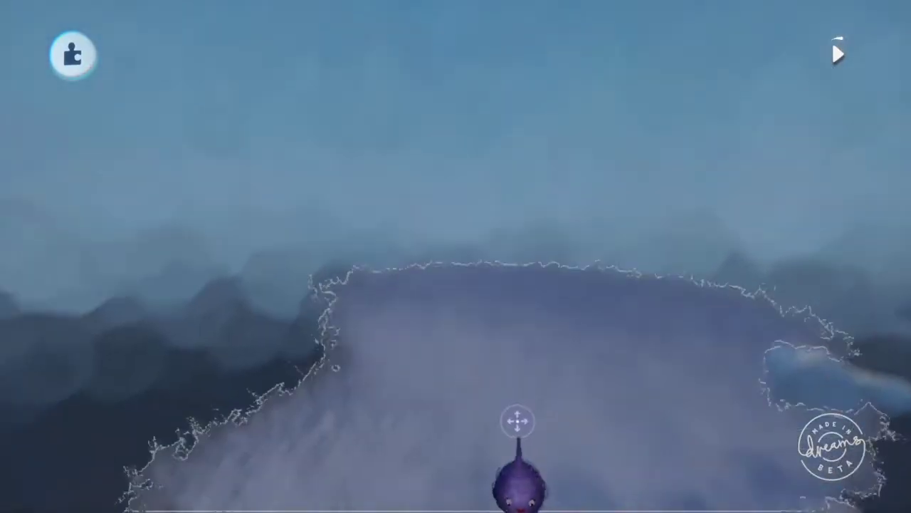
middle_drag(517, 420, 485, 451)
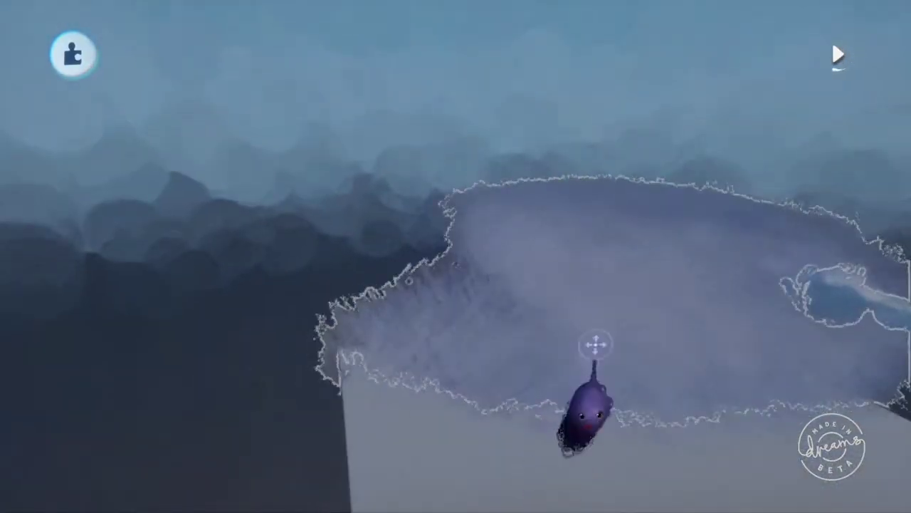
middle_drag(575, 343, 451, 430)
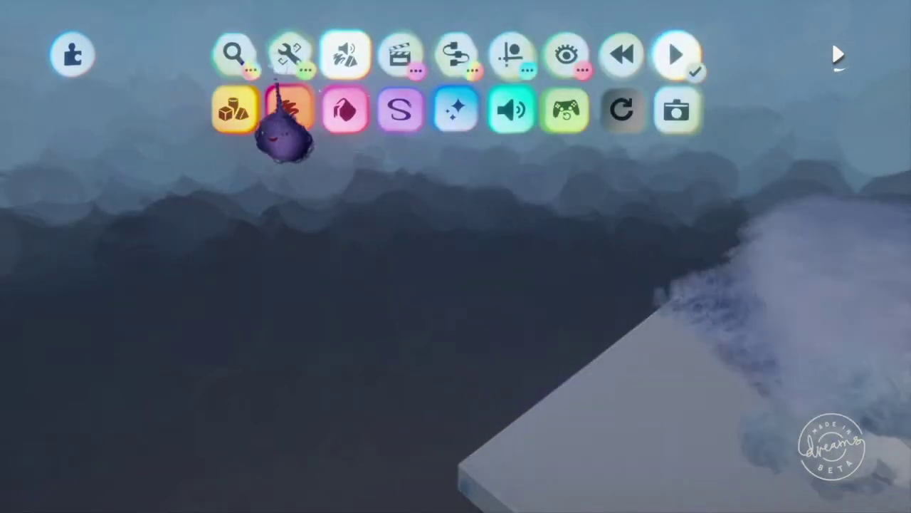
Find the Orchid among the recent creations and stamp it in front of the clouds at about 82% size.
click(235, 53)
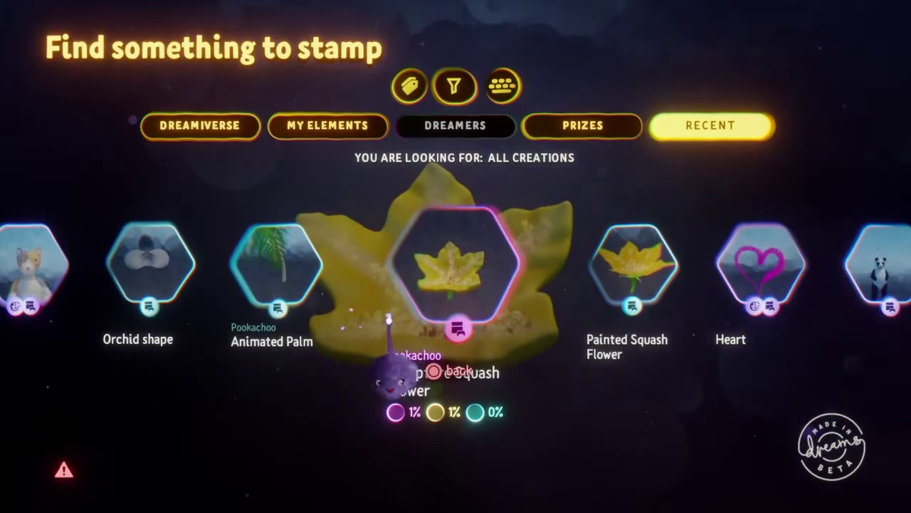
key(Left)
key(Left)
key(Left)
key(Left)
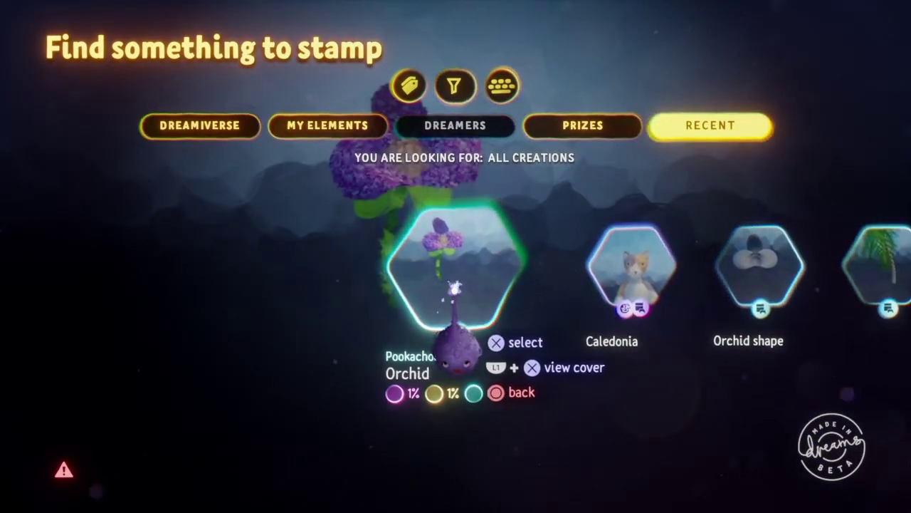
click(459, 290)
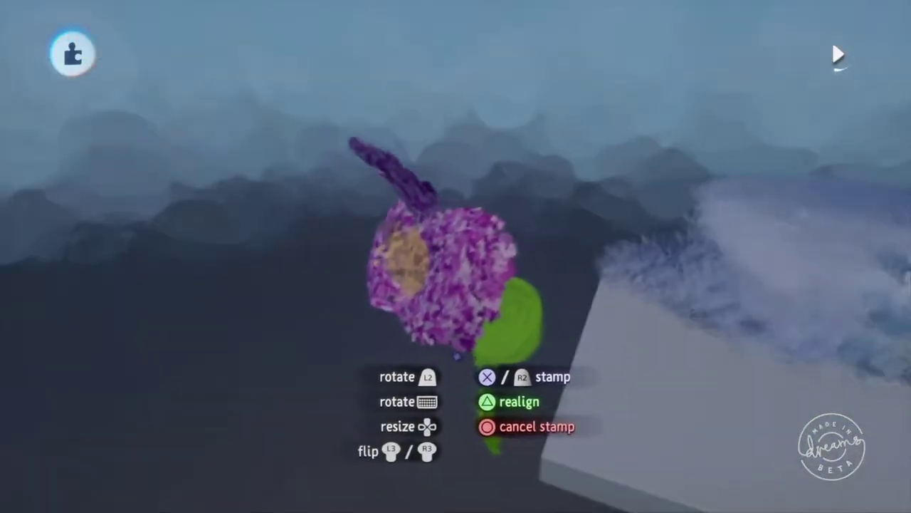
key(Down)
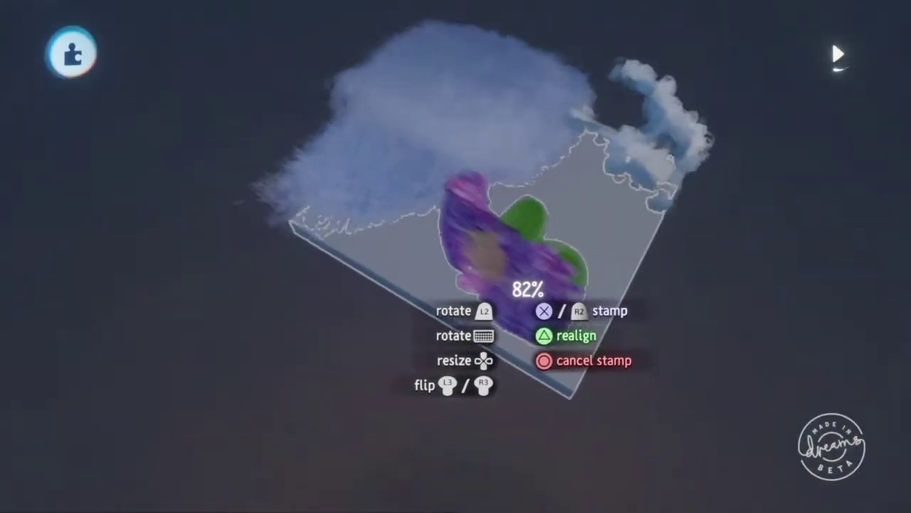
click(539, 313)
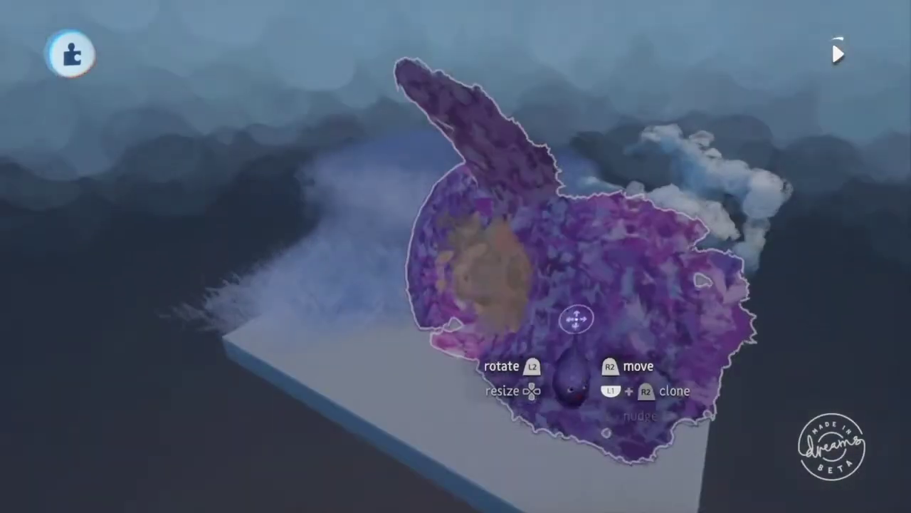
Open the stamped orchid in Paint Mode and try shifting the strokes of its brown centre.
click(576, 319)
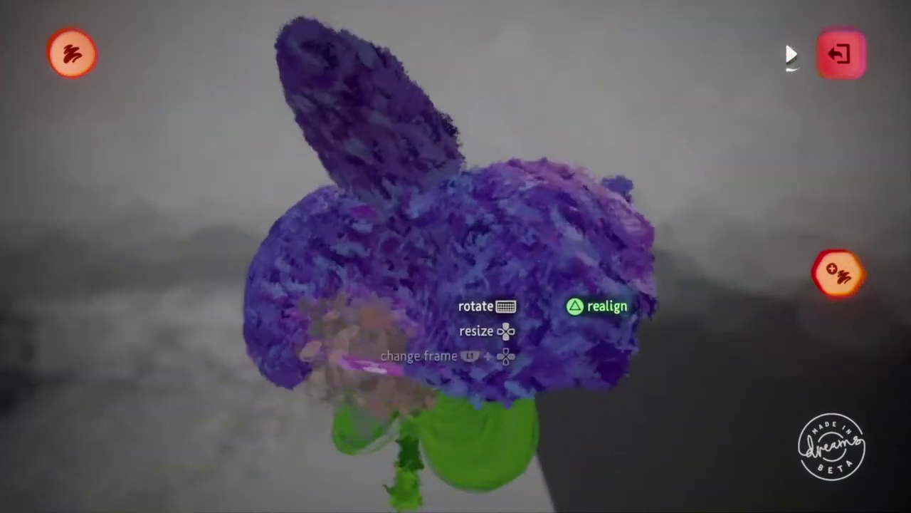
key(ctrl+z)
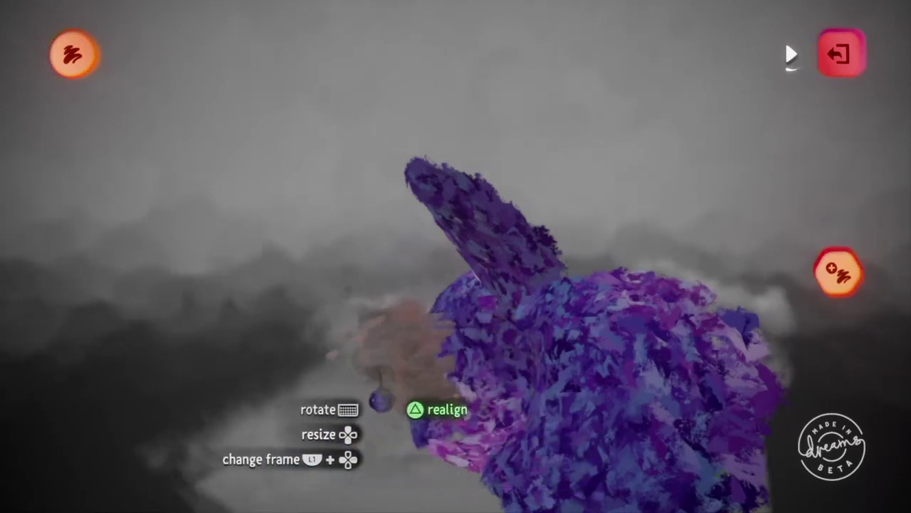
drag(381, 398, 437, 387)
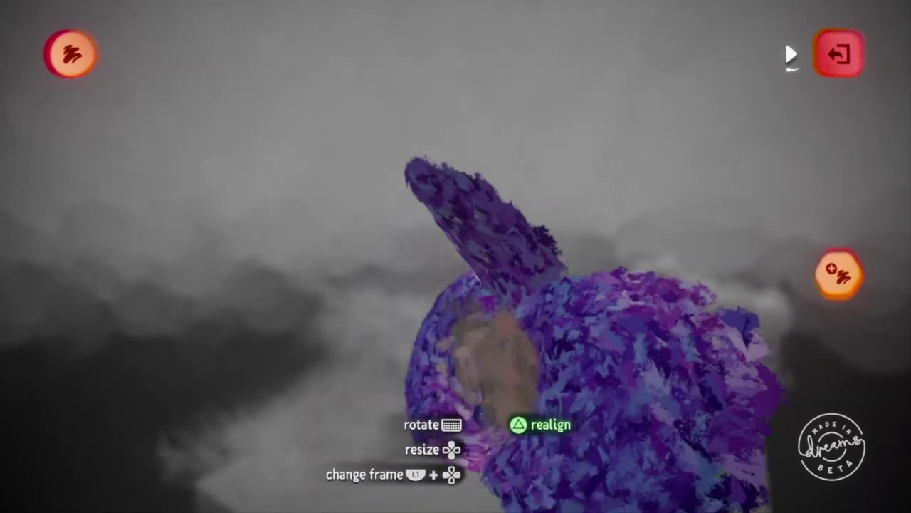
middle_drag(489, 392, 342, 386)
middle_drag(457, 401, 422, 421)
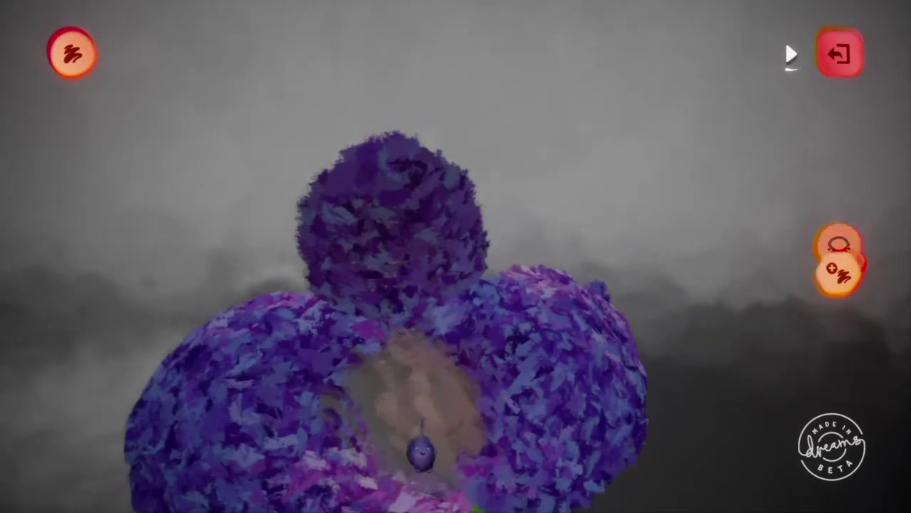
mouse_move(441, 413)
mouse_down()
mouse_move(447, 409)
mouse_move(462, 449)
mouse_move(459, 418)
mouse_up()
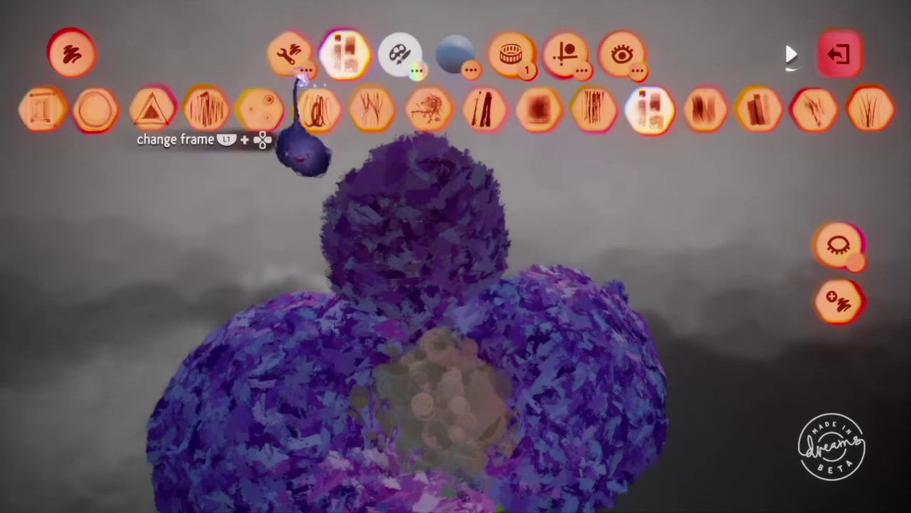
Choose Stamp Fleck, compose a custom fleck from overlapping blue rectangles in the fleck editor, and return to painting with it.
click(288, 54)
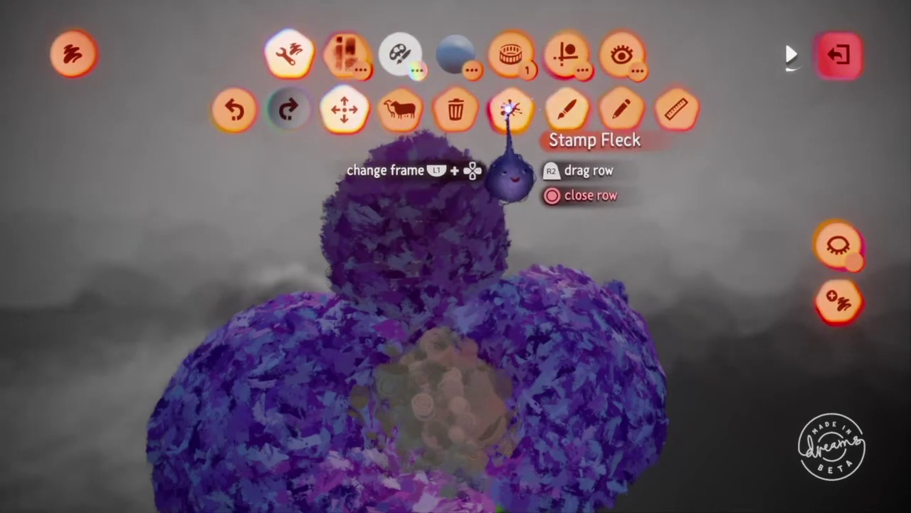
click(509, 110)
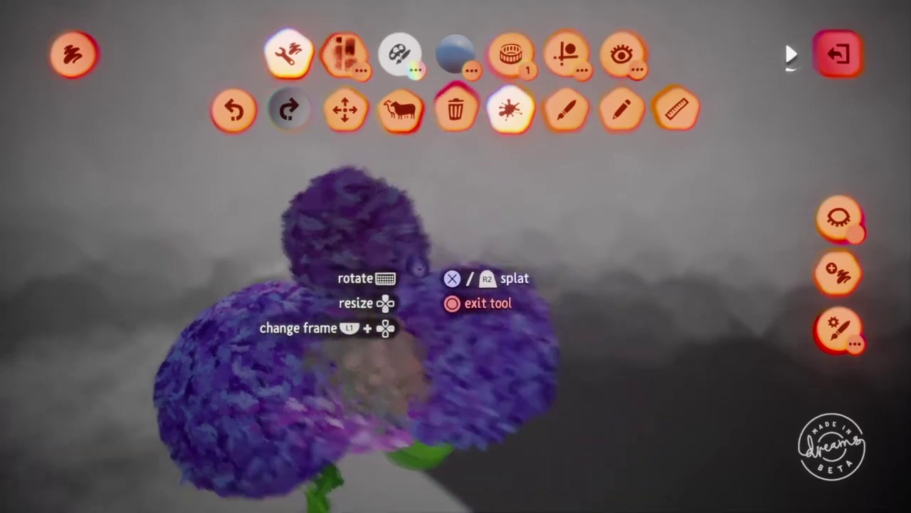
click(448, 225)
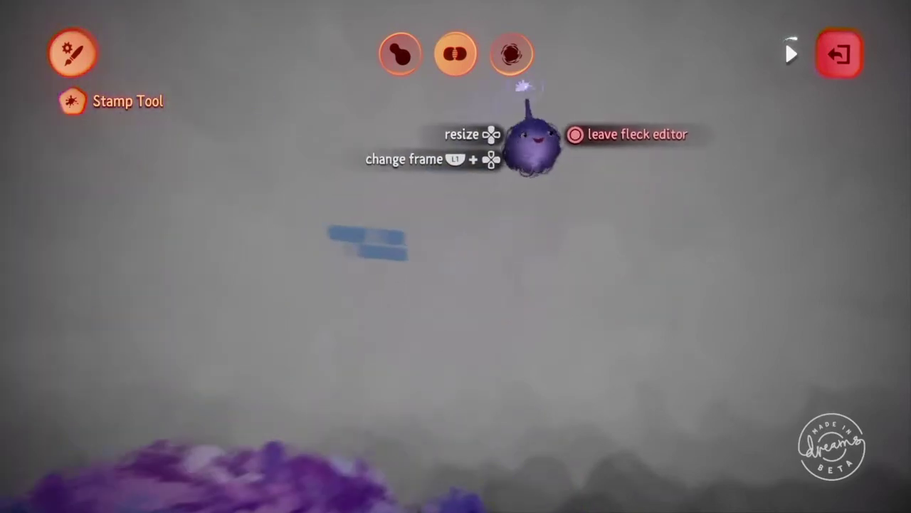
drag(511, 62, 539, 3)
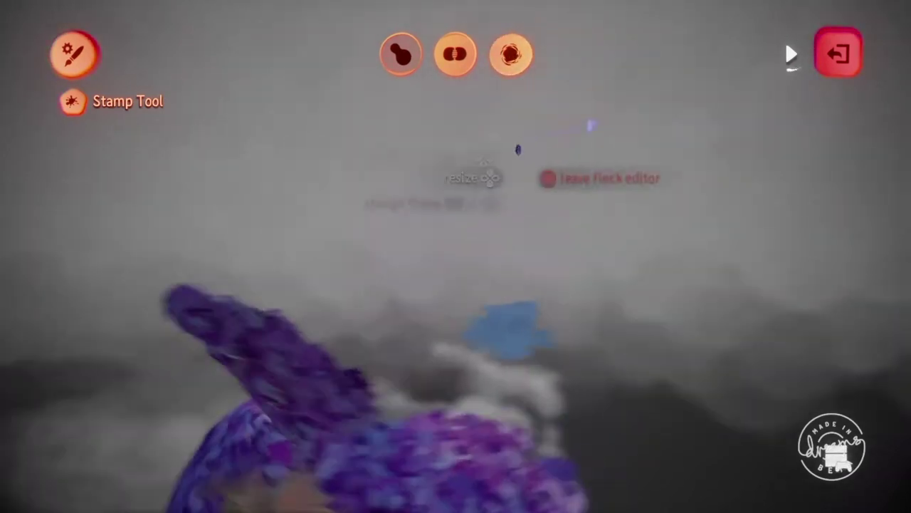
key(Escape)
key(Escape)
key(Escape)
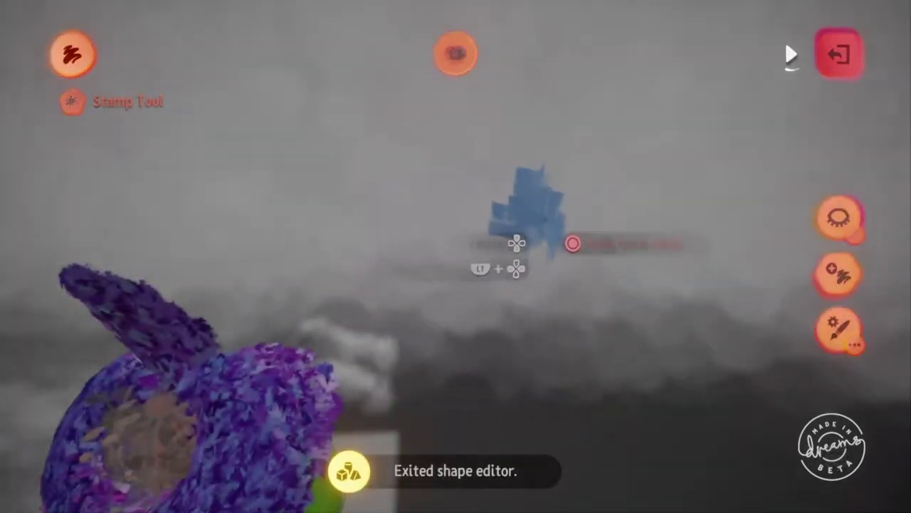
Leave the fleck painting, reopen the orchid in Paint Mode, and try pulling a copy of its purple petals away and shifting their strokes.
key(Escape)
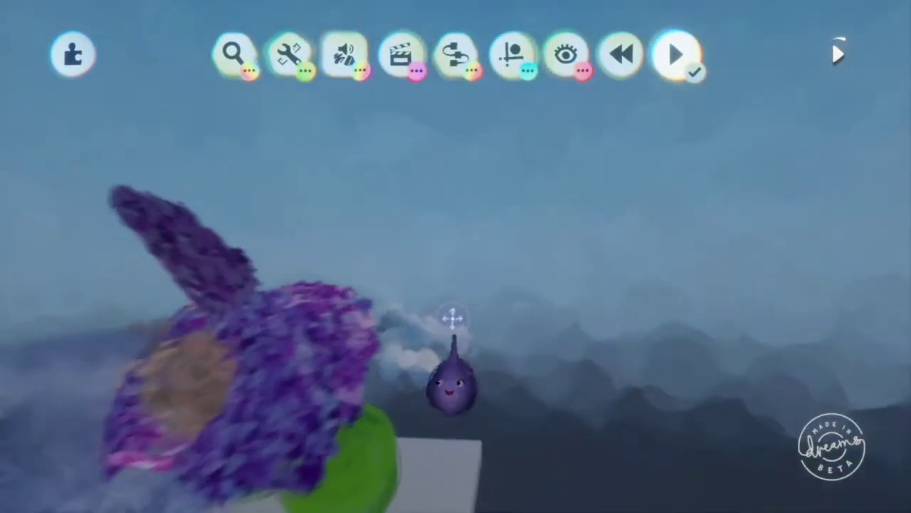
middle_drag(452, 318, 417, 447)
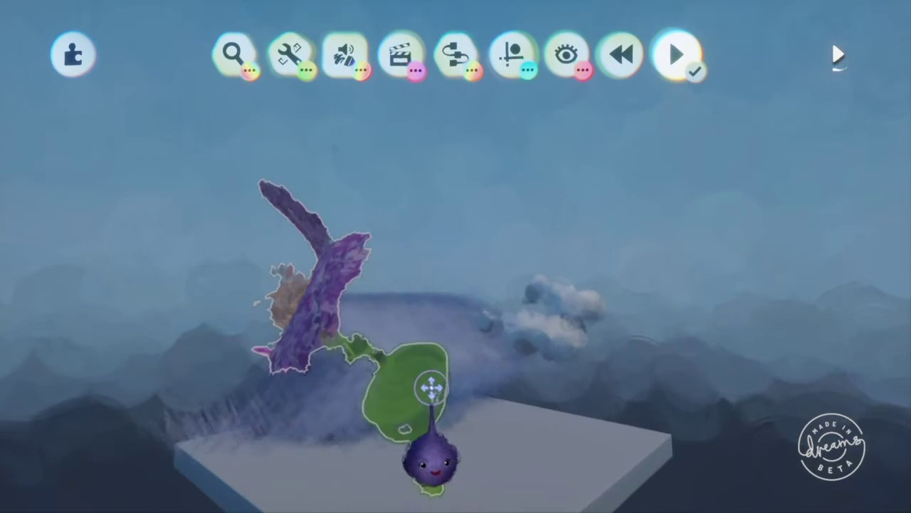
click(431, 388)
mouse_move(443, 407)
middle_down()
mouse_move(489, 478)
mouse_move(413, 386)
mouse_move(383, 440)
mouse_move(378, 381)
mouse_move(399, 387)
mouse_move(317, 402)
mouse_move(330, 307)
mouse_move(468, 353)
middle_up()
mouse_move(507, 324)
mouse_down()
mouse_move(514, 311)
mouse_move(522, 358)
mouse_move(512, 368)
mouse_move(451, 376)
mouse_up()
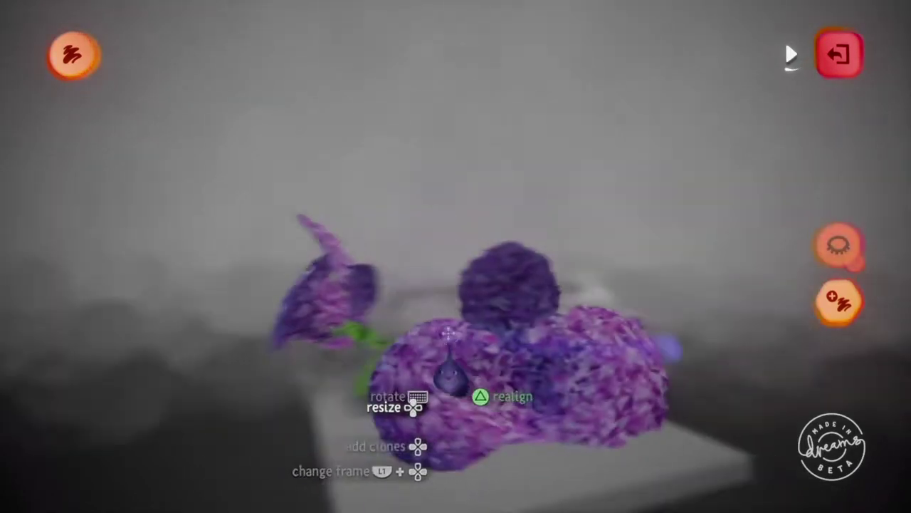
mouse_move(451, 376)
middle_down()
mouse_move(366, 376)
mouse_move(326, 393)
middle_up()
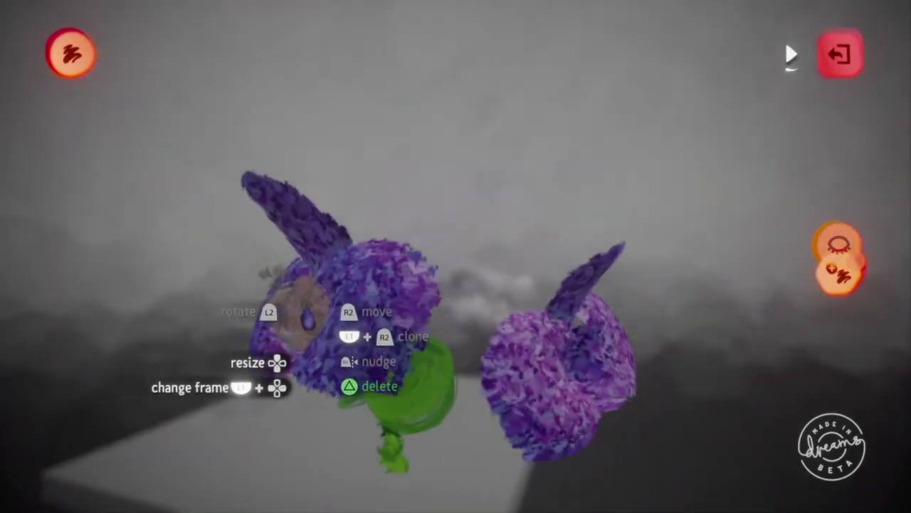
drag(308, 318, 371, 334)
drag(409, 305, 387, 311)
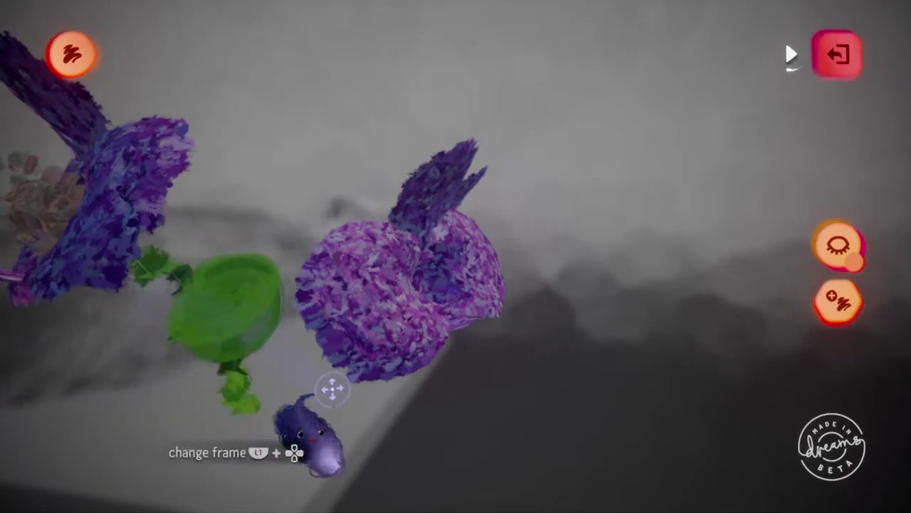
Undo the petal changes in the orchid painting and leave Paint Mode.
key(ctrl+z)
key(ctrl+z)
key(Escape)
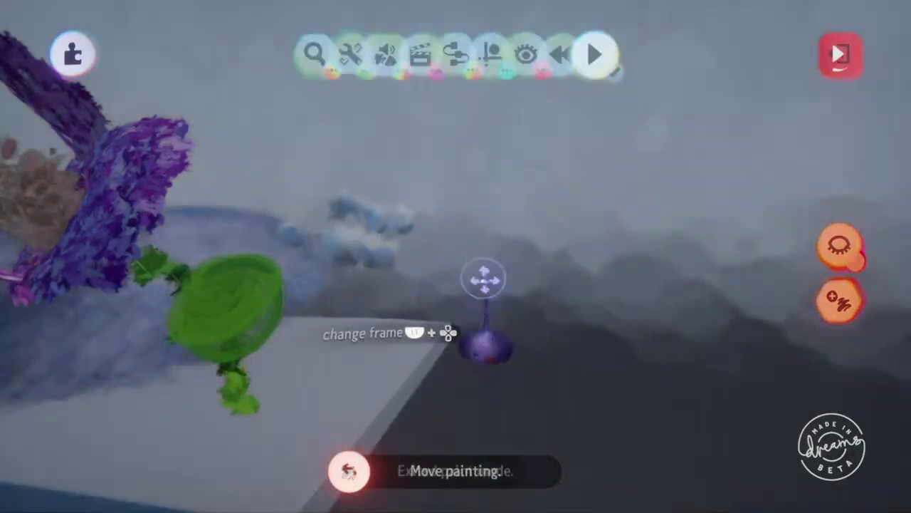
Find the Orchid shape sculpture among the recent creations and stamp it beside the painted orchid.
click(235, 53)
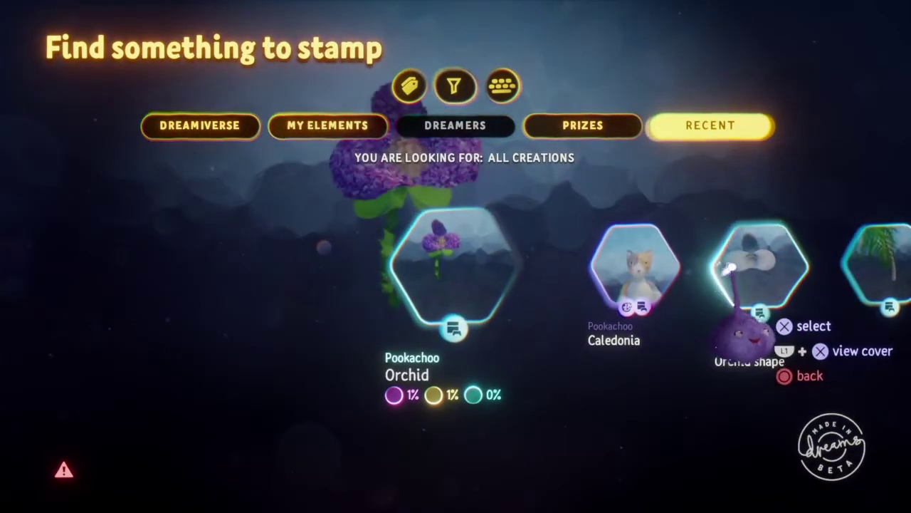
click(730, 269)
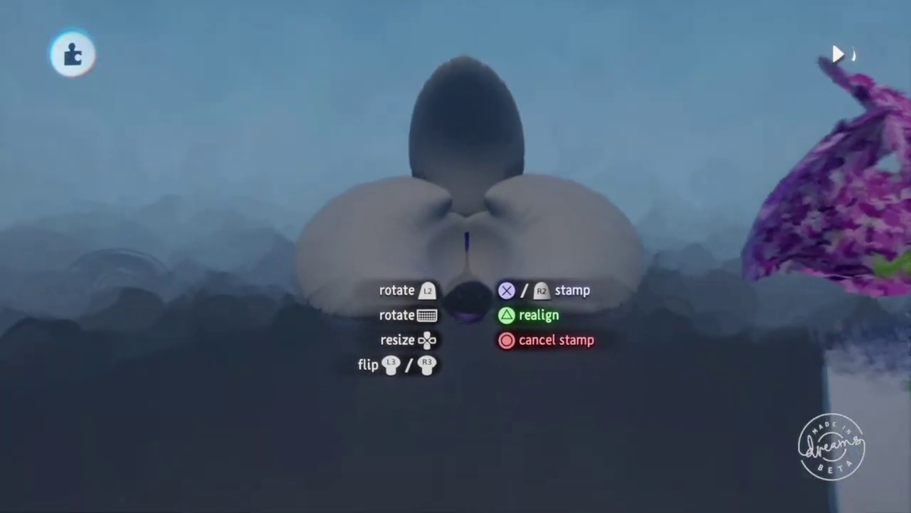
click(467, 234)
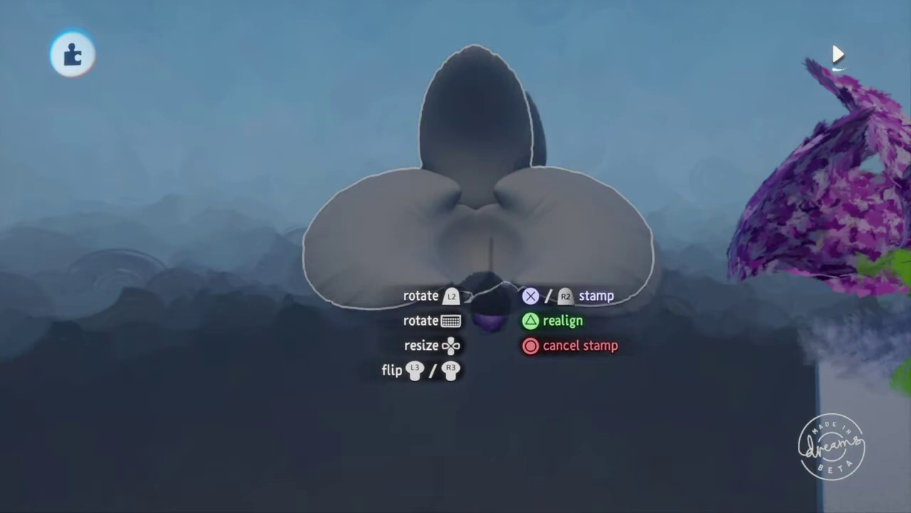
key(Escape)
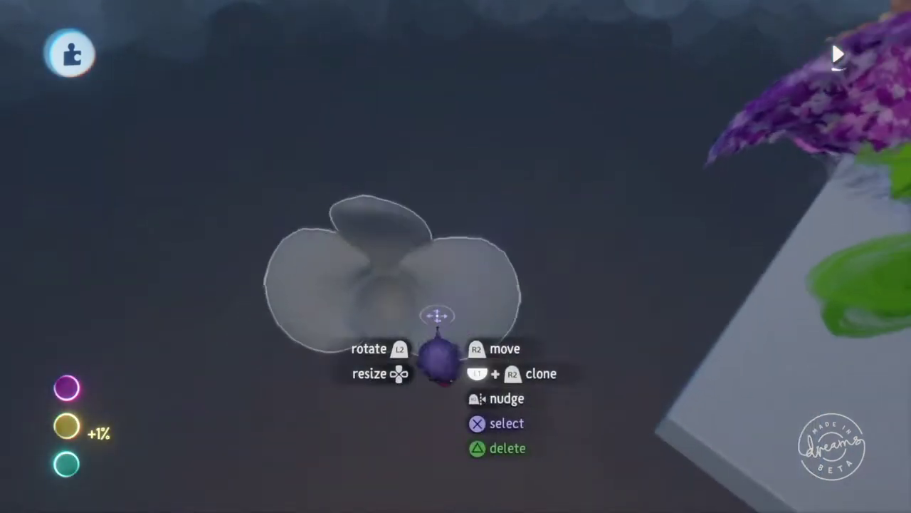
mouse_move(437, 315)
middle_down()
mouse_move(460, 324)
mouse_move(449, 384)
mouse_move(484, 372)
mouse_move(480, 351)
mouse_move(432, 405)
middle_up()
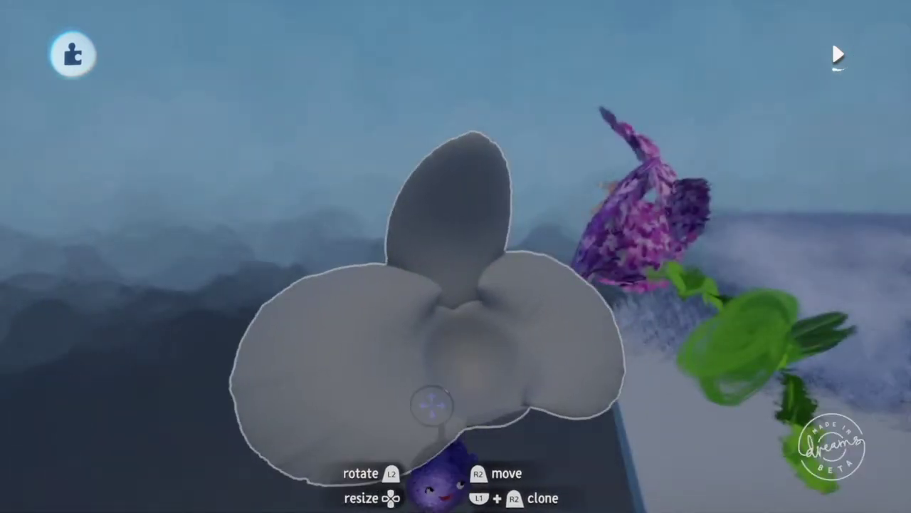
Inspect the level of detail of the orchid sculpture's petals with the detail reduction tool, and exit the tool.
mouse_move(576, 94)
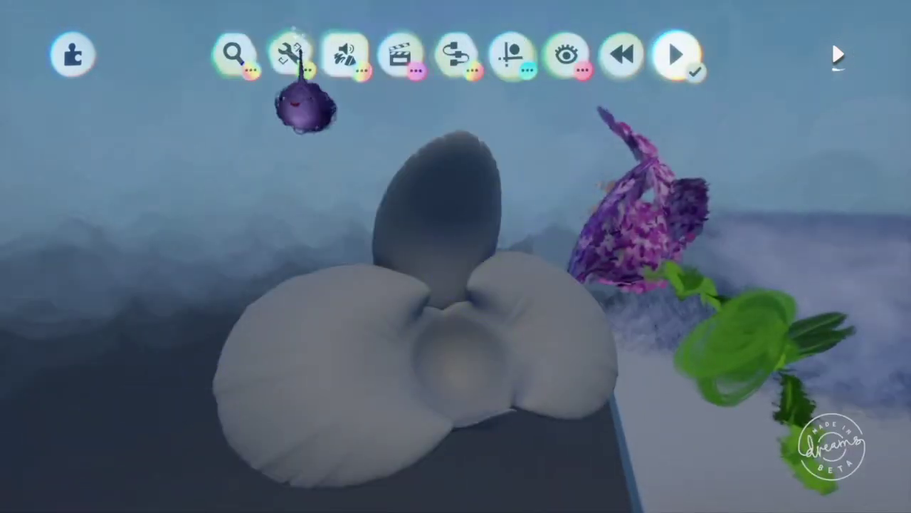
click(290, 57)
click(704, 109)
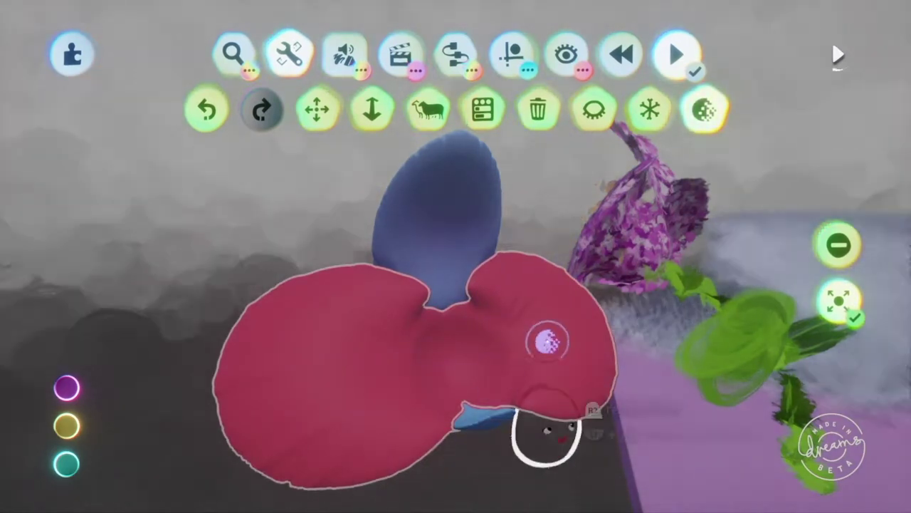
mouse_move(545, 342)
middle_down()
mouse_move(529, 362)
mouse_move(404, 370)
middle_up()
middle_drag(522, 331, 545, 332)
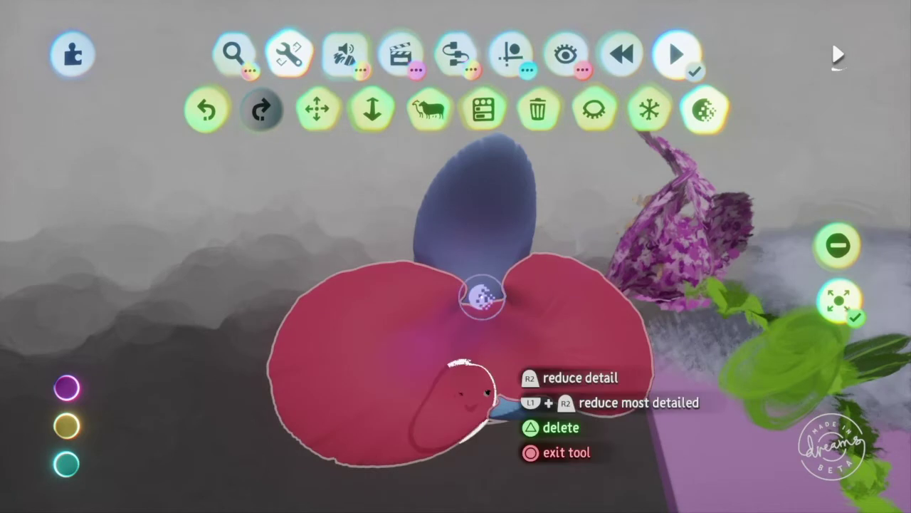
key(Escape)
Select the whole orchid sculpture and ungroup it into separate petals.
mouse_move(545, 305)
middle_down()
mouse_move(536, 309)
mouse_move(531, 366)
middle_up()
mouse_move(531, 366)
mouse_down()
mouse_move(623, 358)
mouse_move(585, 374)
mouse_up()
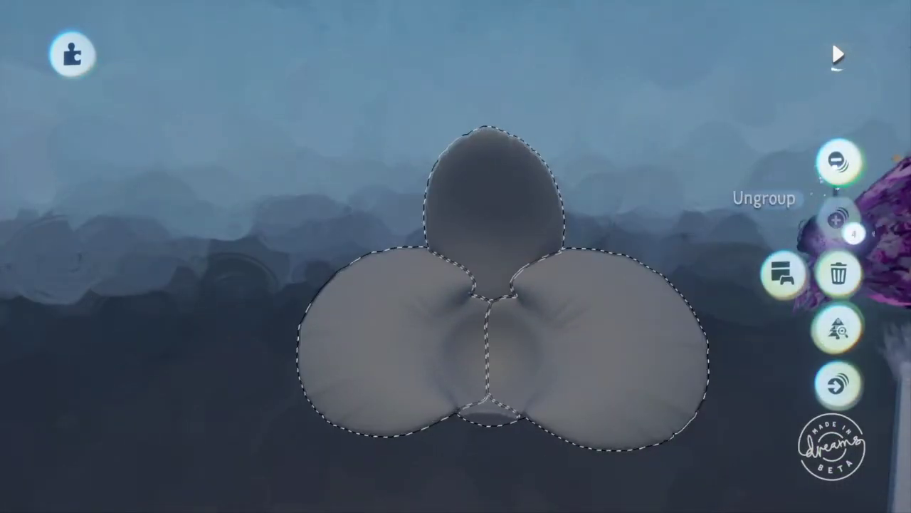
click(838, 217)
Pull the two side petals outward to reveal the sculpture's separate pieces, and undo those moves.
drag(618, 363, 706, 337)
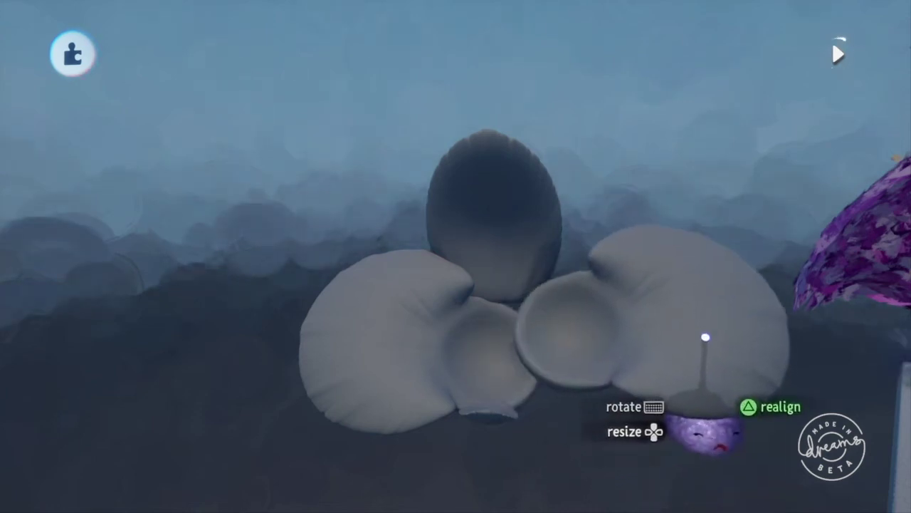
drag(430, 329, 391, 325)
drag(356, 349, 297, 334)
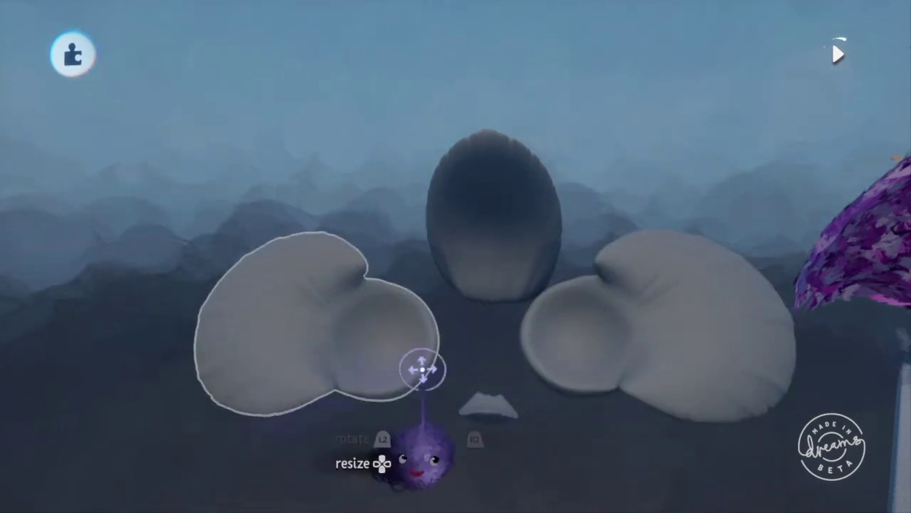
middle_drag(614, 297, 555, 363)
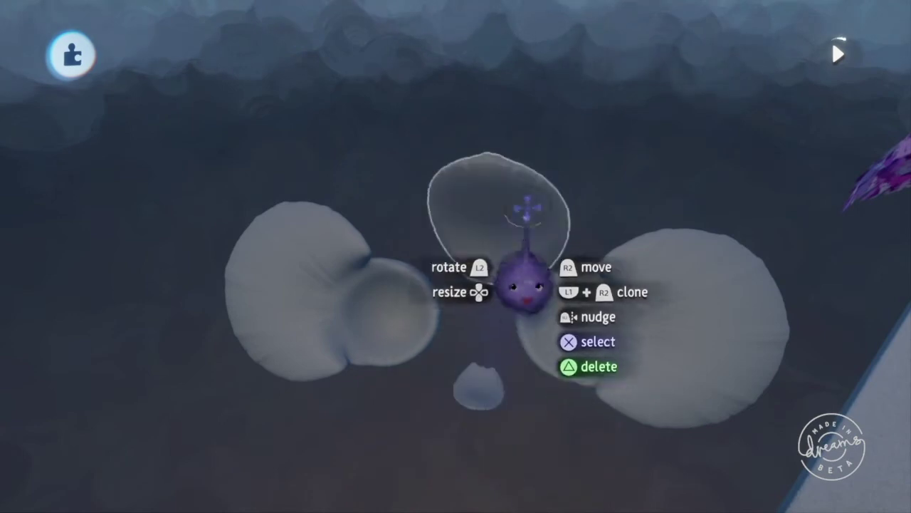
middle_drag(498, 297, 511, 279)
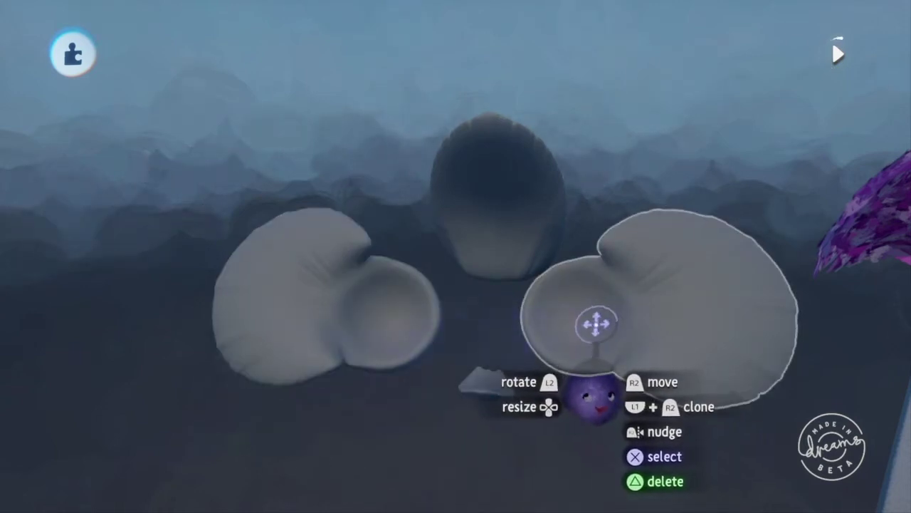
key(ctrl+z)
key(ctrl+z)
Examine the petal shapes of the orchid sculpture from the front, side and back, and compare them with the painted orchid.
middle_drag(539, 287, 583, 240)
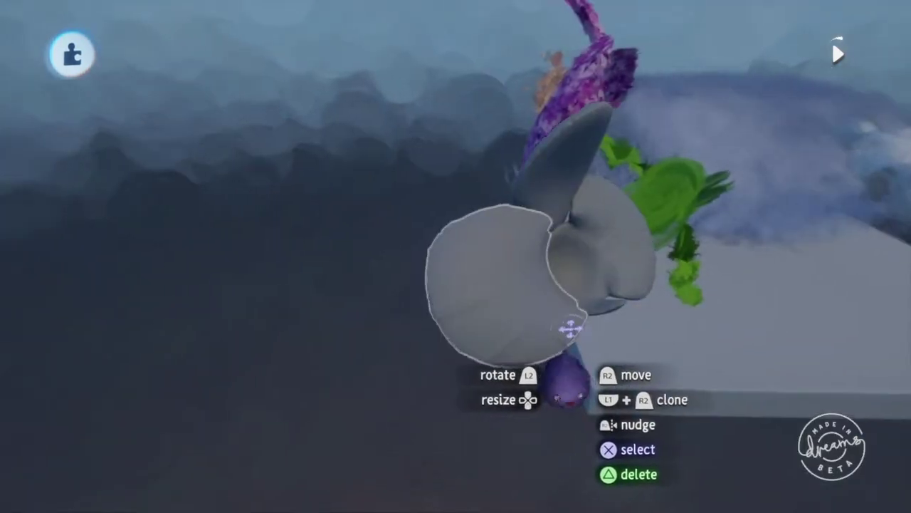
middle_drag(596, 274, 576, 261)
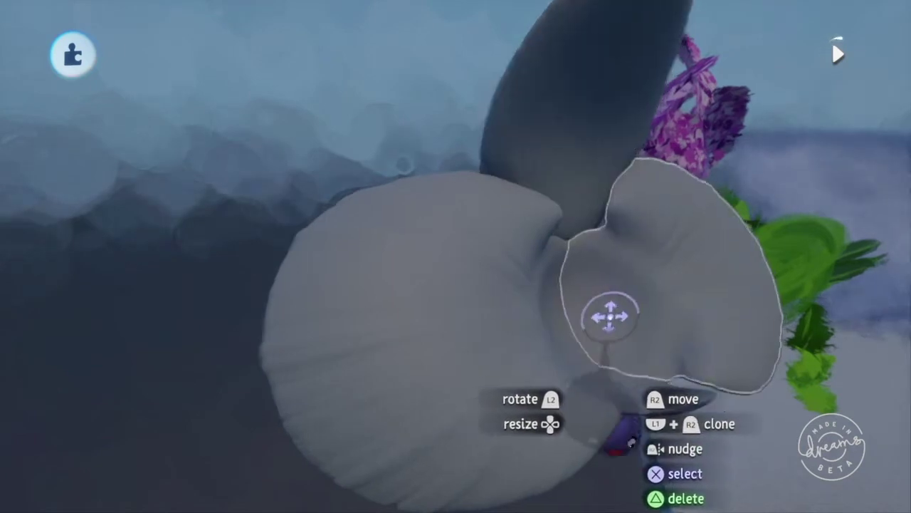
middle_drag(610, 317, 592, 301)
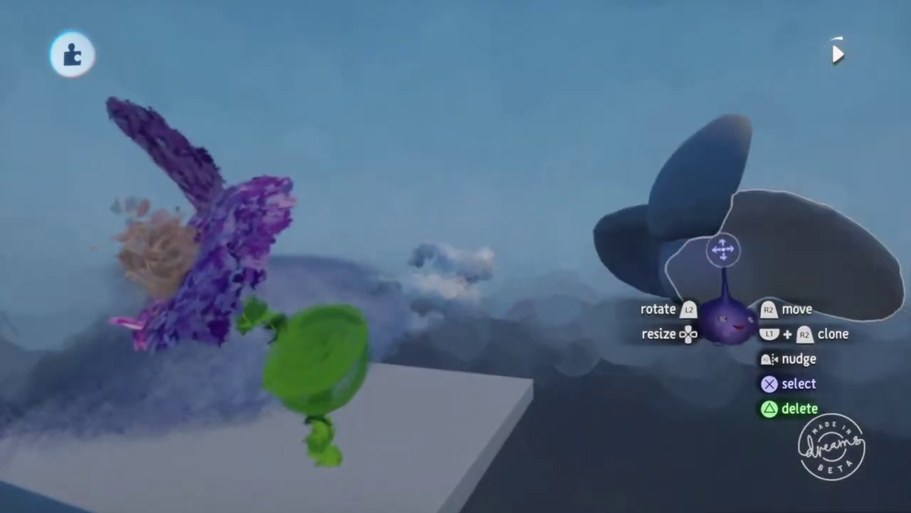
middle_drag(724, 250, 498, 270)
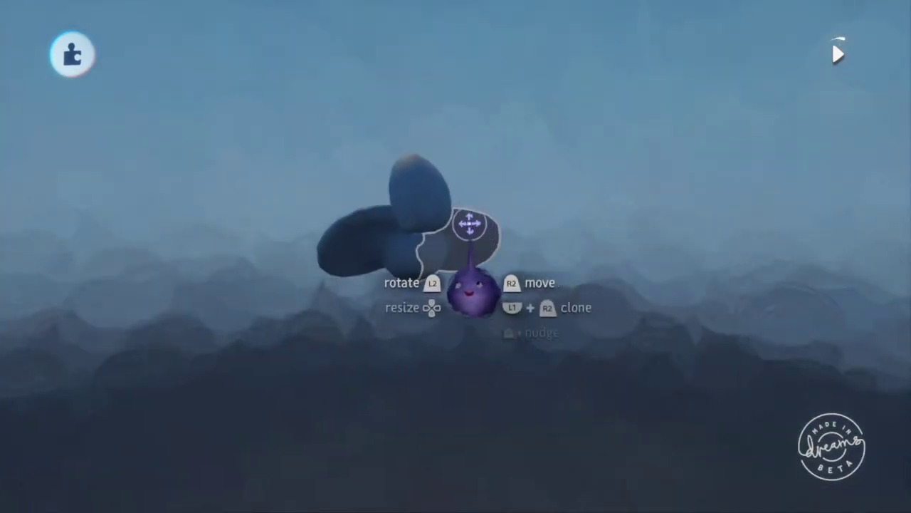
middle_drag(422, 270, 614, 279)
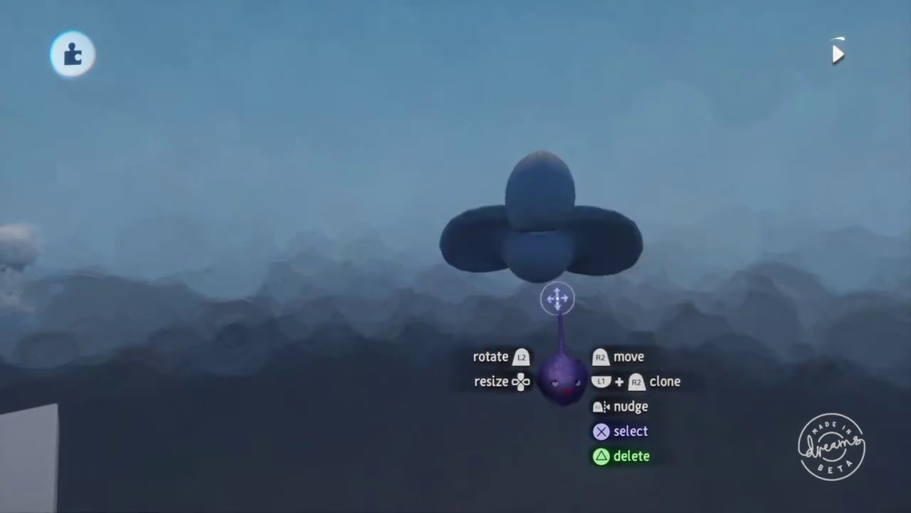
middle_drag(538, 390, 518, 332)
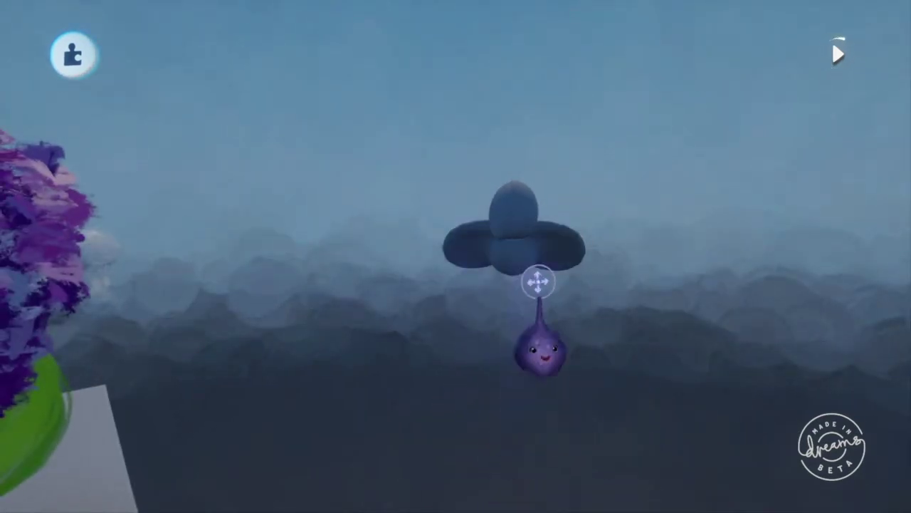
middle_drag(446, 307, 519, 259)
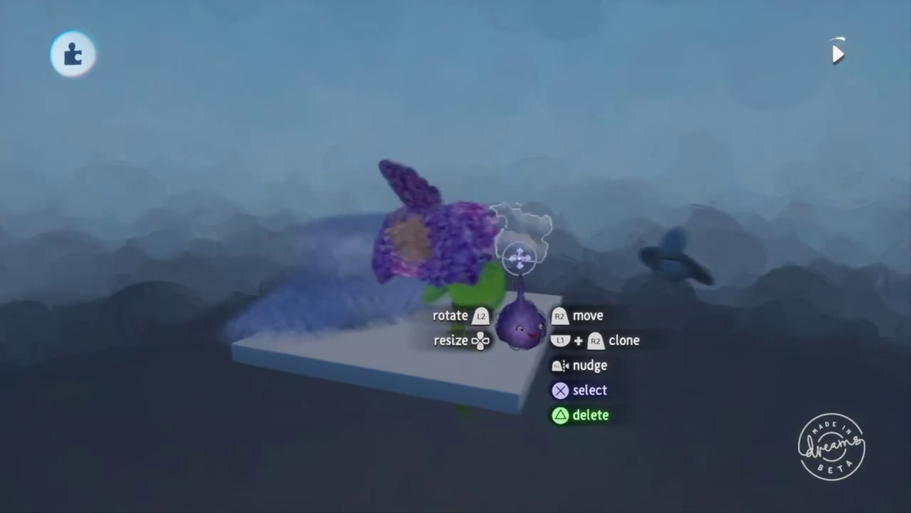
Open the painted orchid's properties and set its positional duplicates to On Plane, with copies and spacing both at 100%.
drag(446, 257, 450, 275)
middle_drag(450, 274, 383, 280)
click(393, 284)
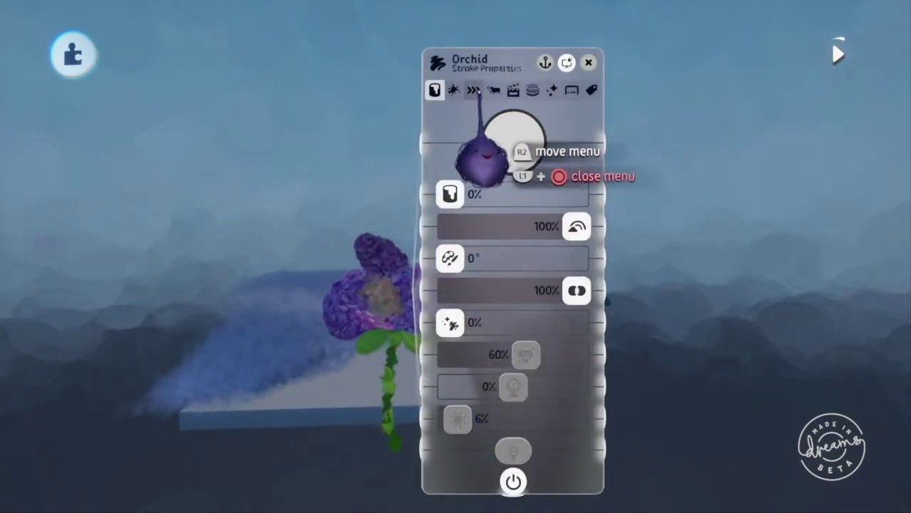
click(454, 90)
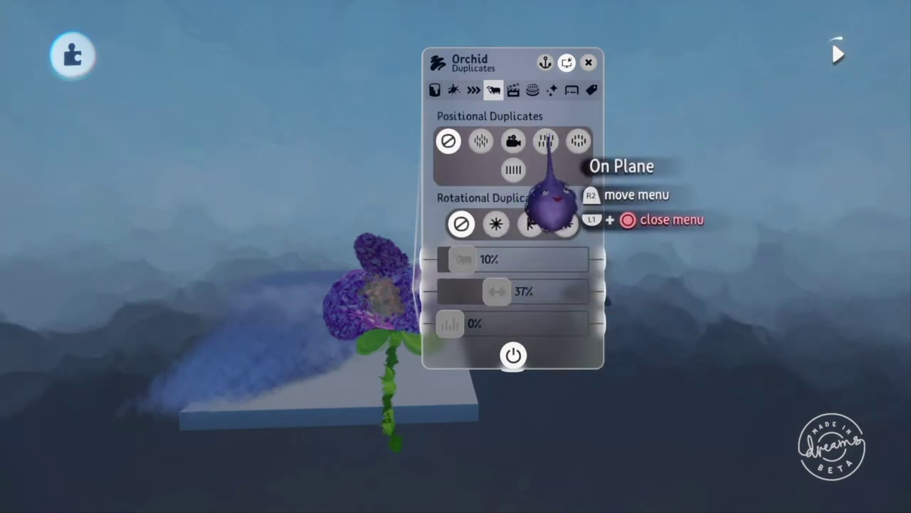
click(546, 141)
drag(465, 262, 577, 259)
drag(496, 292, 582, 291)
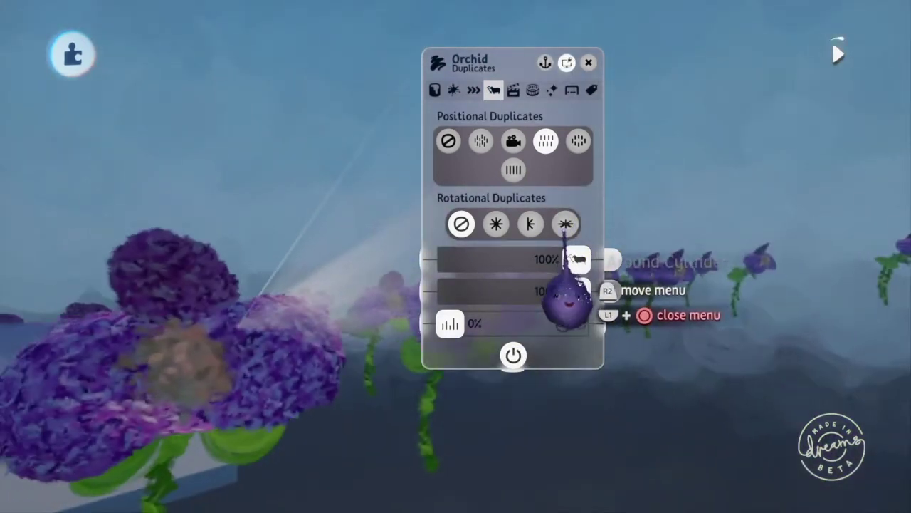
Undo the orchid's duplicate spacing, copies and positional duplicates settings, and close its properties.
mouse_move(562, 206)
middle_down()
mouse_move(564, 189)
mouse_move(517, 185)
mouse_move(541, 341)
mouse_move(522, 349)
mouse_move(529, 382)
mouse_move(553, 403)
mouse_move(539, 356)
mouse_move(512, 405)
mouse_move(492, 472)
mouse_move(499, 466)
mouse_move(473, 423)
mouse_move(494, 415)
mouse_move(480, 456)
mouse_move(464, 430)
mouse_move(503, 430)
mouse_move(521, 400)
mouse_move(494, 321)
mouse_move(517, 306)
mouse_move(477, 344)
middle_up()
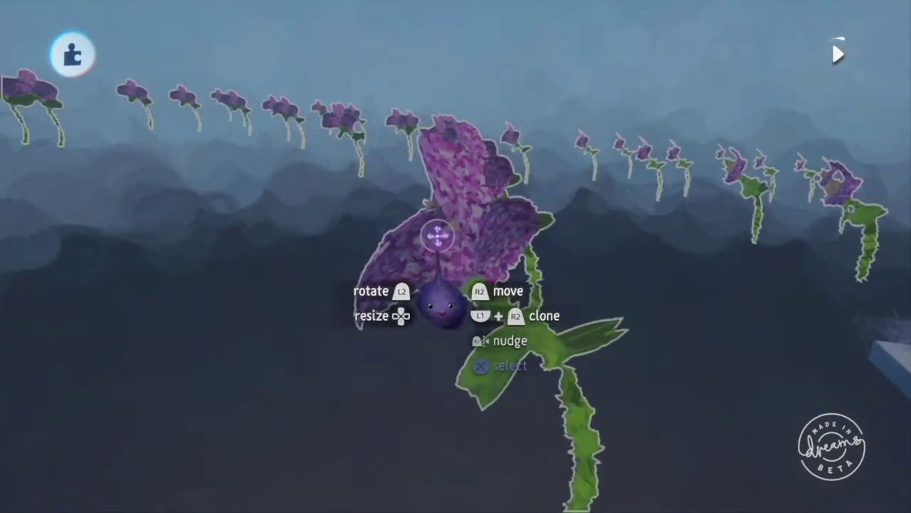
middle_drag(442, 302, 436, 352)
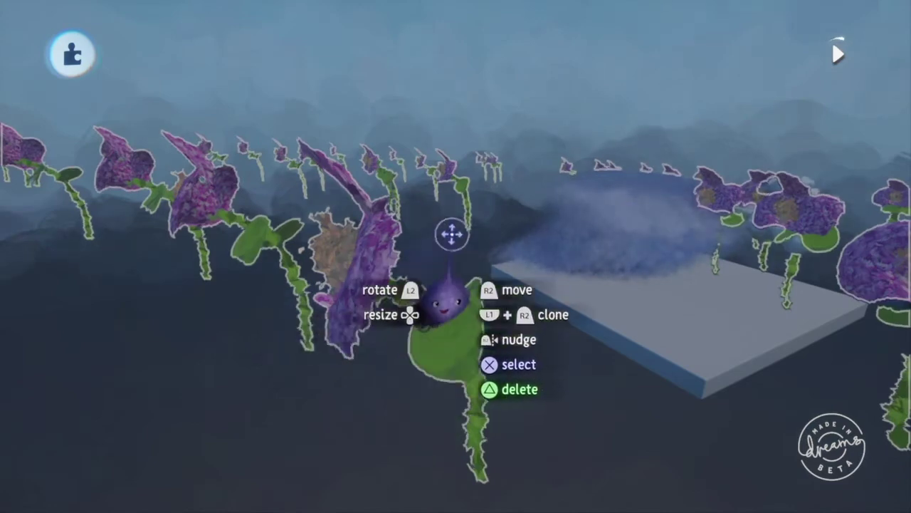
middle_drag(537, 413, 447, 338)
middle_drag(178, 275, 392, 331)
click(392, 332)
key(ctrl+z)
key(ctrl+z)
key(ctrl+z)
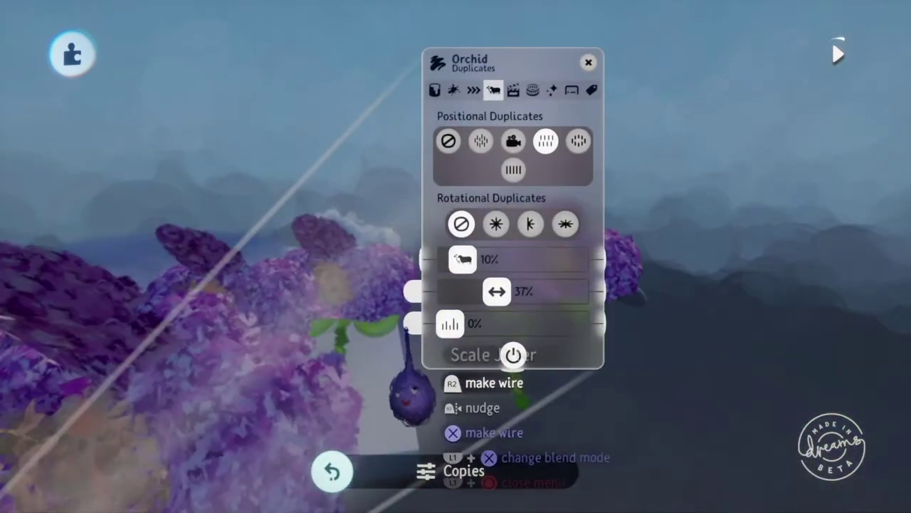
key(Escape)
middle_drag(489, 299, 431, 383)
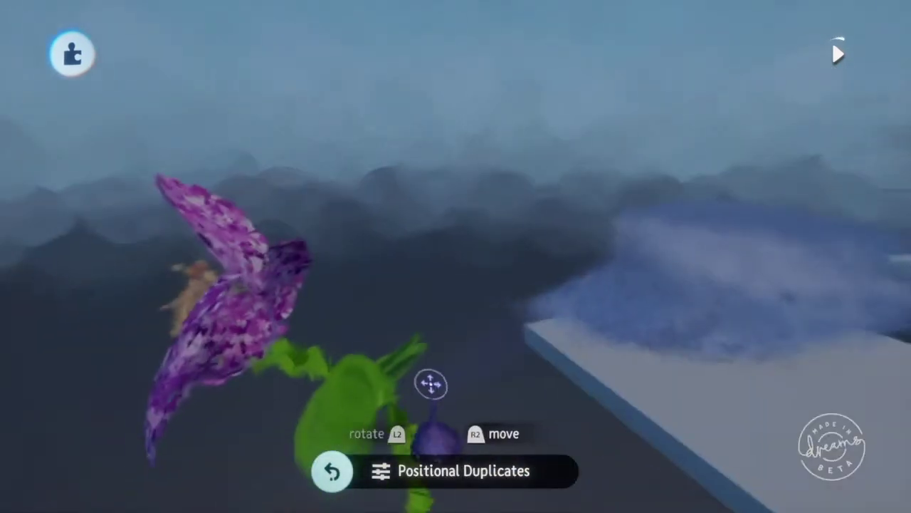
middle_drag(331, 411, 383, 343)
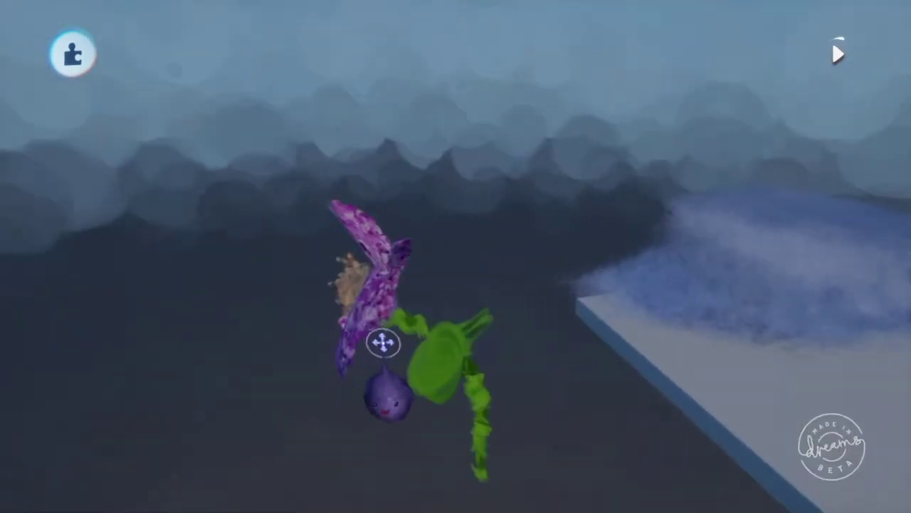
middle_drag(379, 309, 438, 299)
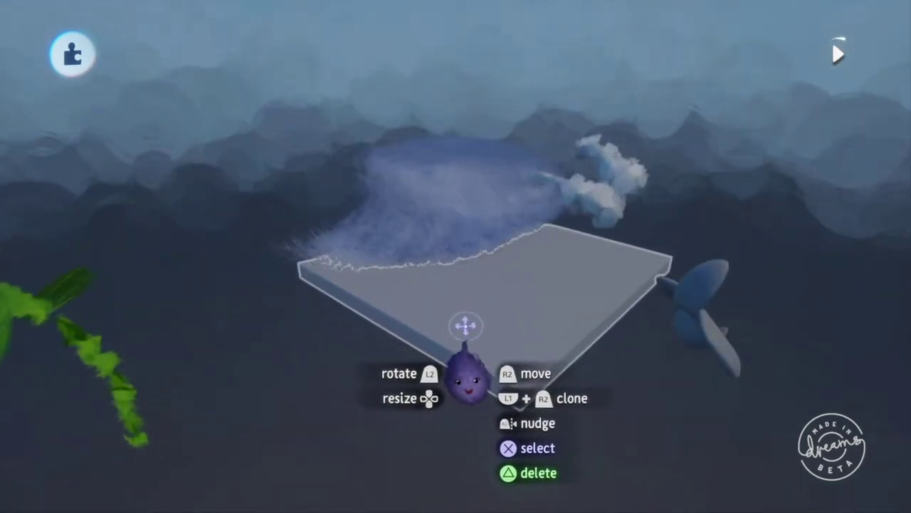
Open the painted orchid for editing in paint mode and bring up the colour palette to choose a dark grey.
middle_drag(495, 367, 482, 348)
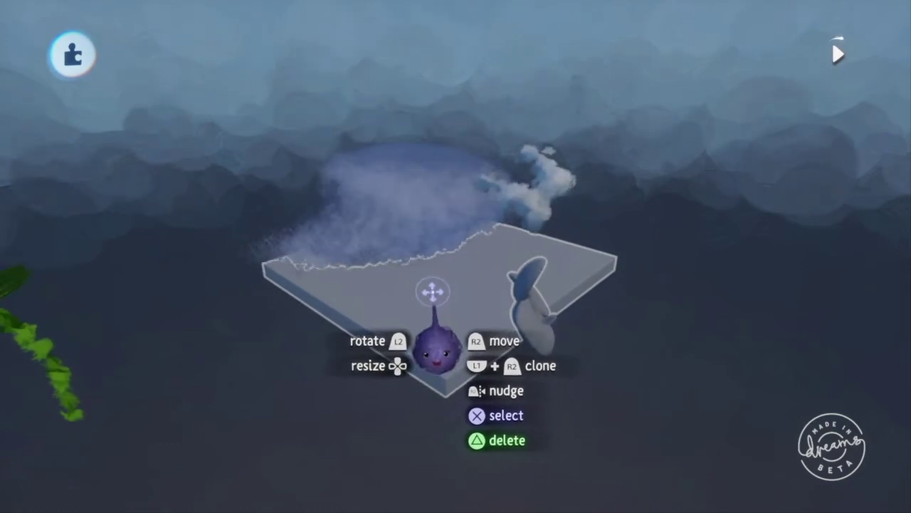
middle_drag(388, 346, 425, 255)
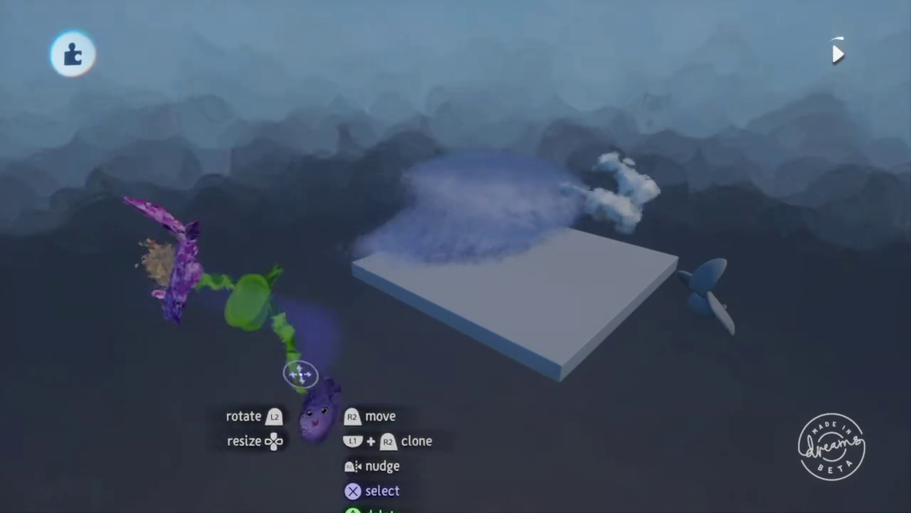
scroll(615, 299, up, 3)
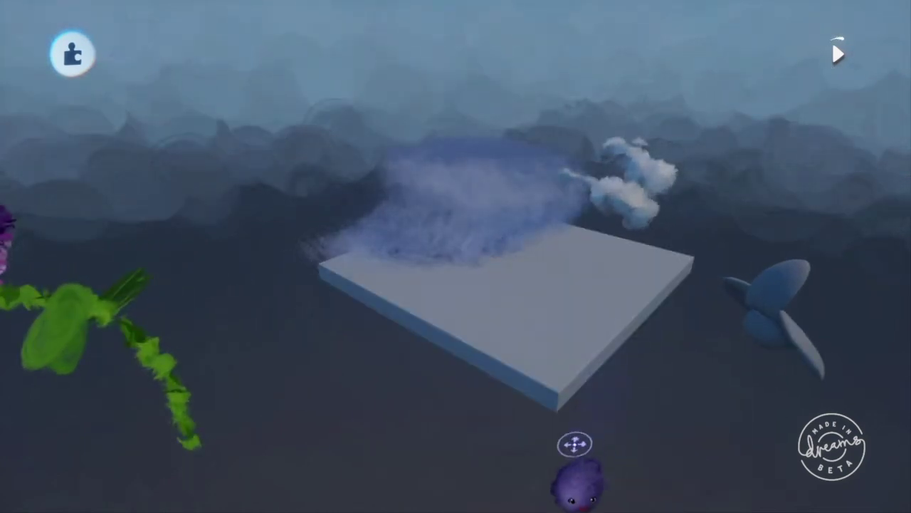
middle_drag(575, 445, 351, 446)
click(407, 388)
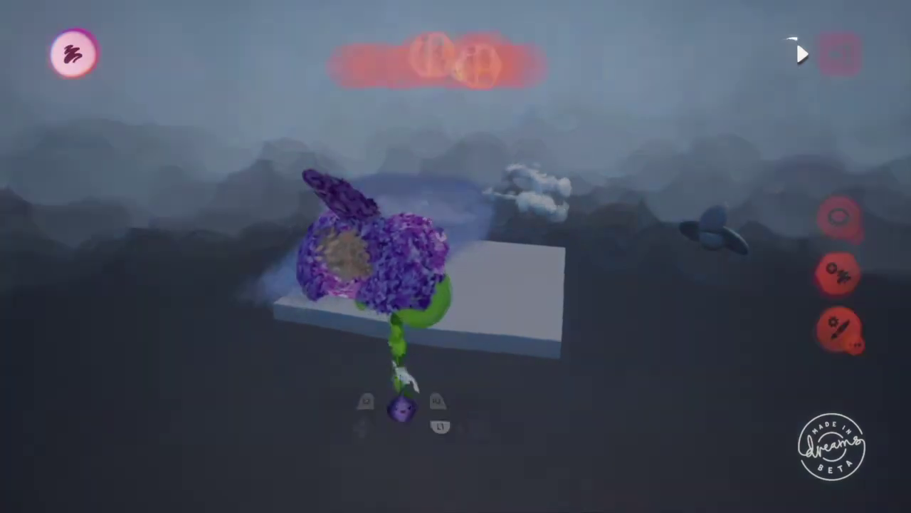
mouse_move(407, 388)
middle_down()
mouse_move(423, 445)
mouse_move(451, 427)
middle_up()
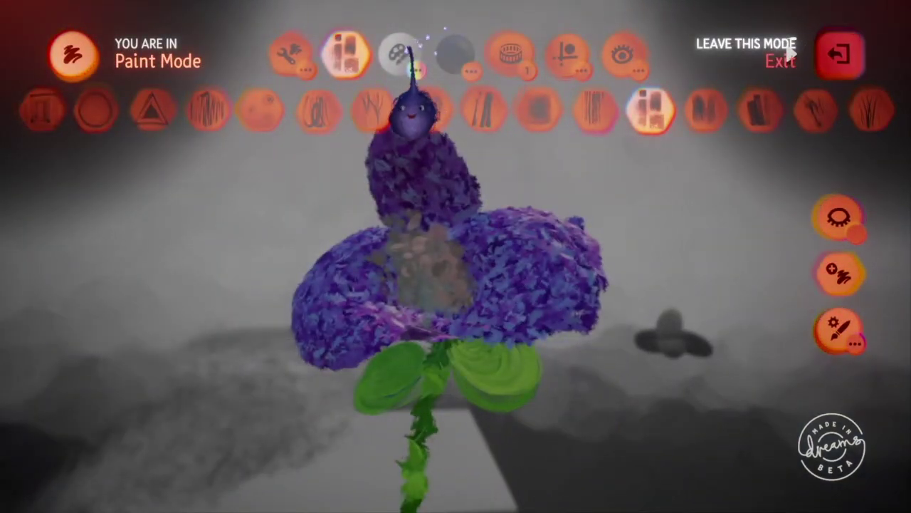
click(400, 53)
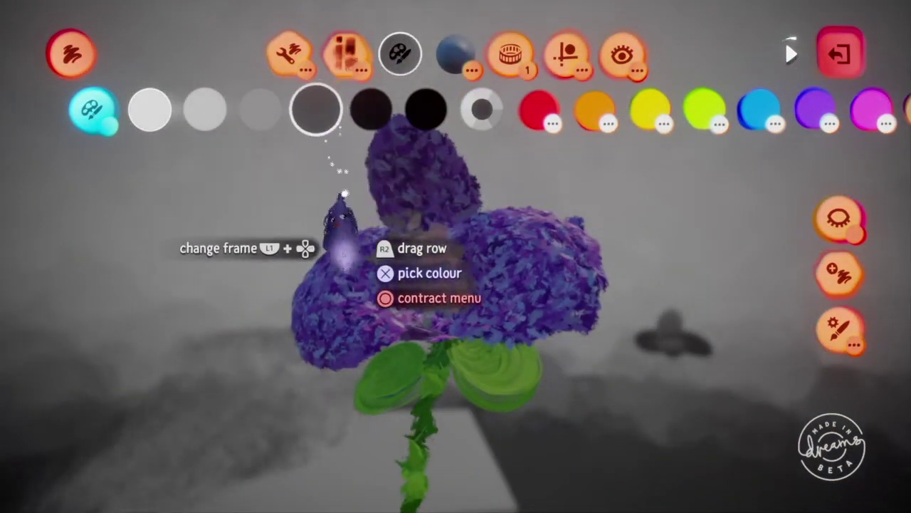
Undo the dark strokes painted around the orchid's stem and turn off Surface Snap.
middle_drag(344, 194, 409, 417)
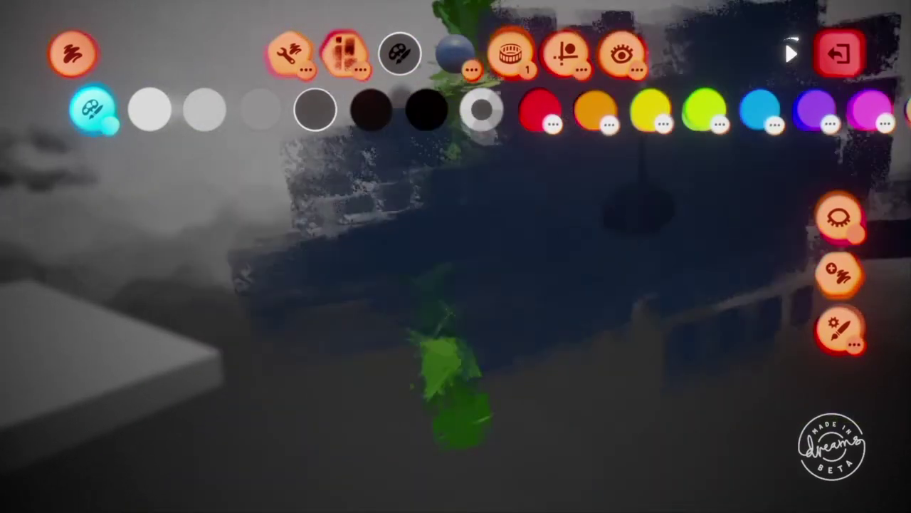
key(ctrl+z)
click(565, 53)
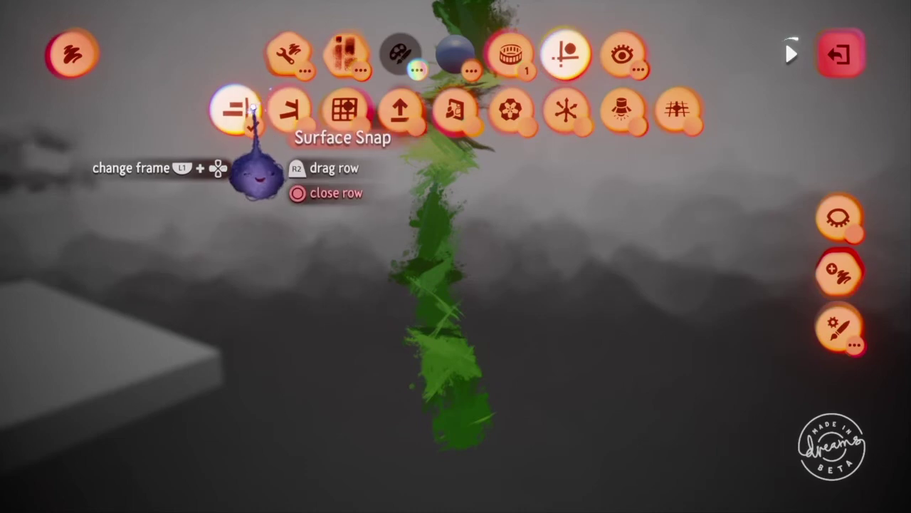
click(252, 108)
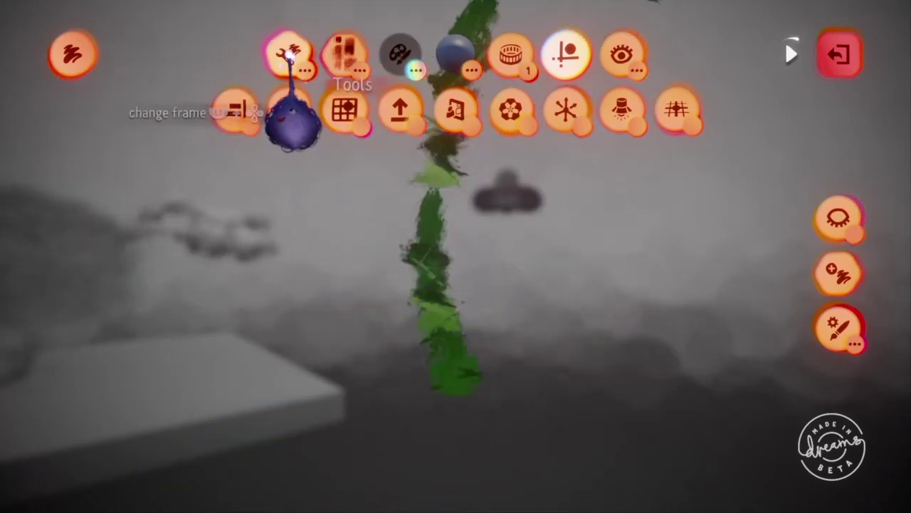
Stamp a patch of faint, dark ground flecks around the base of the orchid's stem and exit paint mode.
click(287, 56)
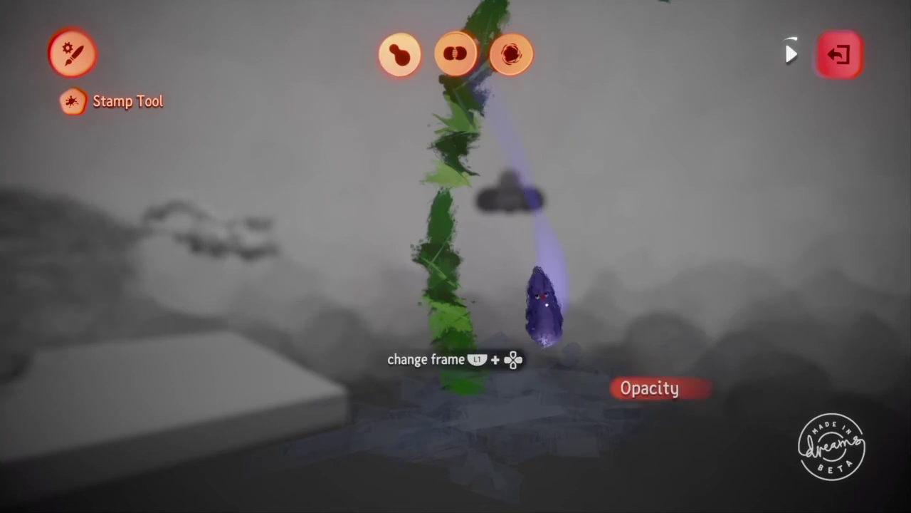
middle_drag(489, 457, 527, 427)
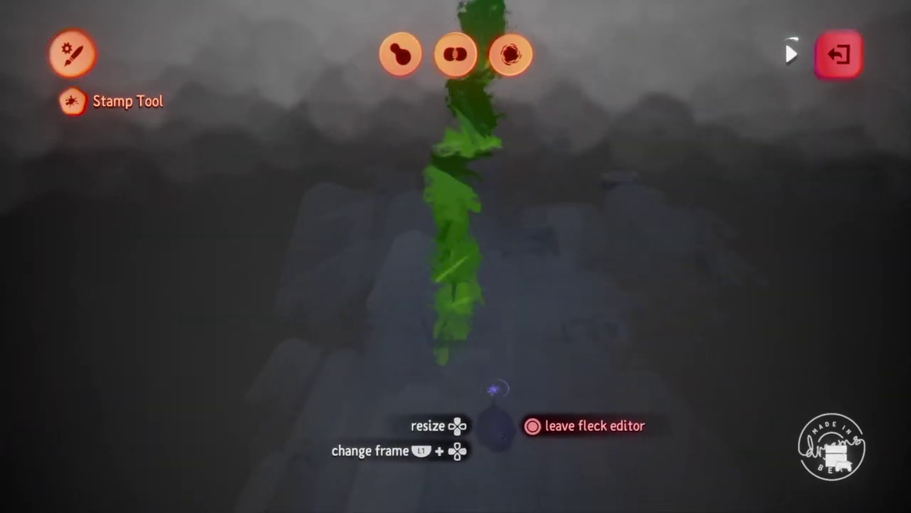
key(Escape)
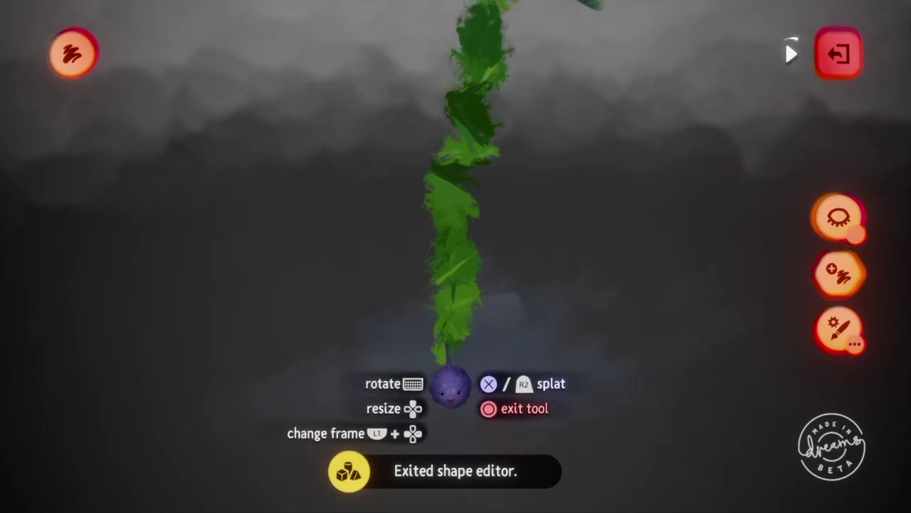
scroll(448, 385, down, 3)
mouse_move(445, 386)
middle_down()
mouse_move(440, 393)
mouse_move(451, 392)
mouse_move(432, 398)
mouse_move(402, 365)
mouse_move(482, 387)
mouse_move(449, 393)
middle_up()
key(Escape)
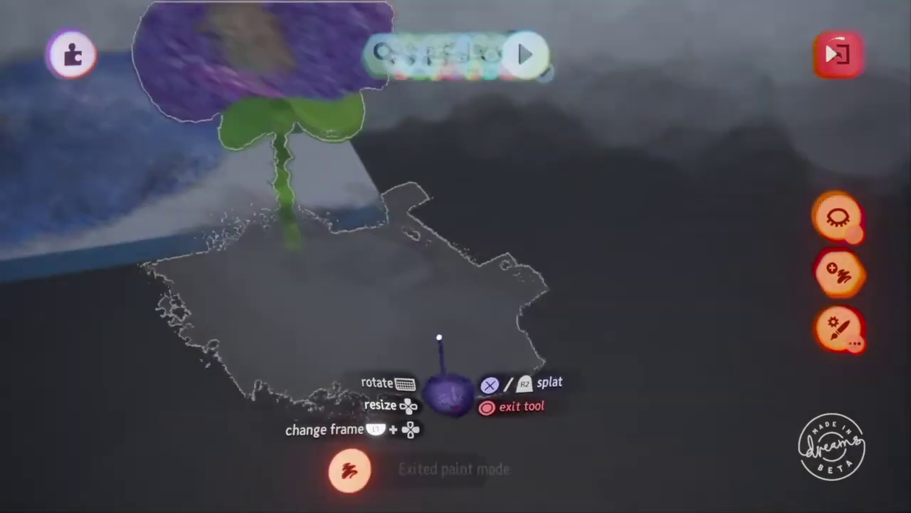
Open the orchid's properties, set its positional duplicates to On Plane, adjust their distribution, and inspect the duplicated flowers in the scene.
scroll(439, 337, down, 3)
click(435, 313)
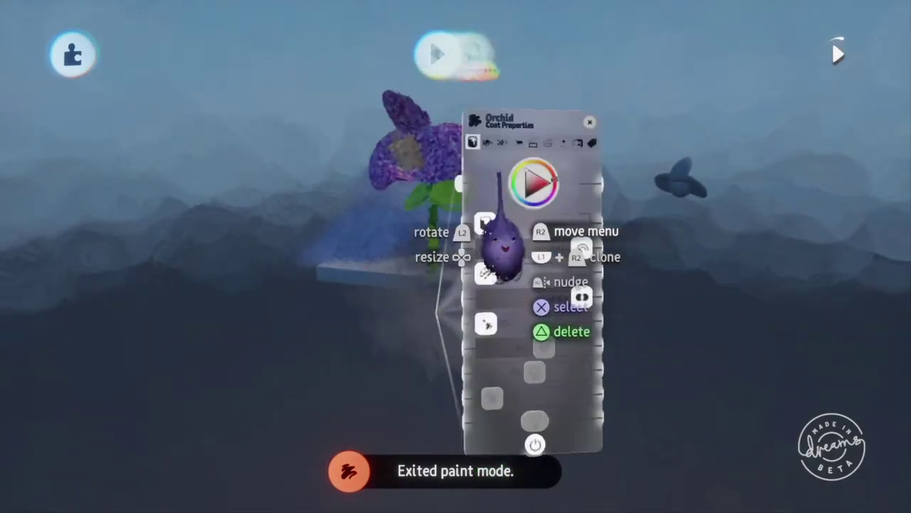
click(541, 96)
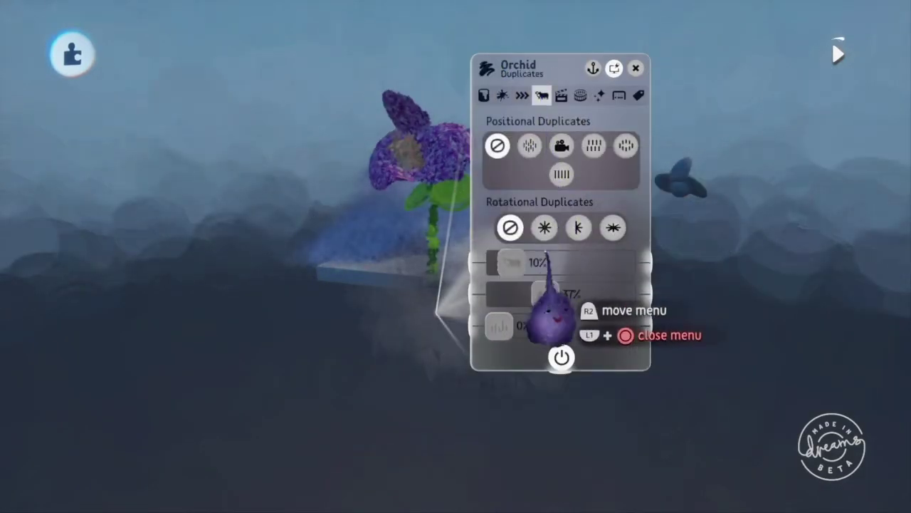
click(593, 146)
drag(527, 276, 569, 296)
key(Escape)
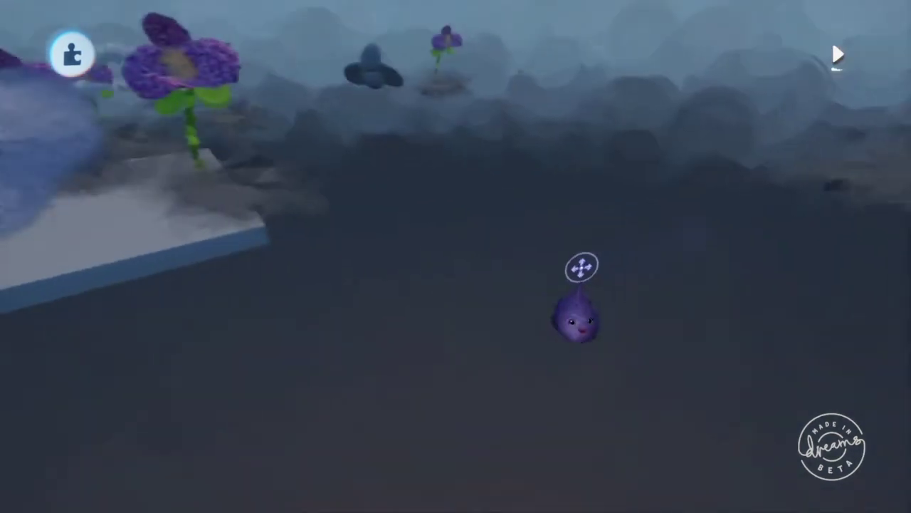
middle_drag(582, 267, 549, 216)
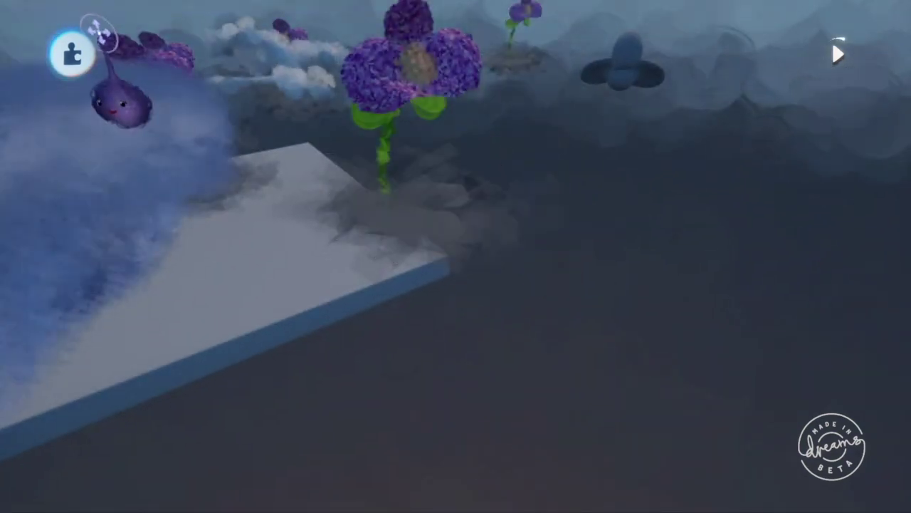